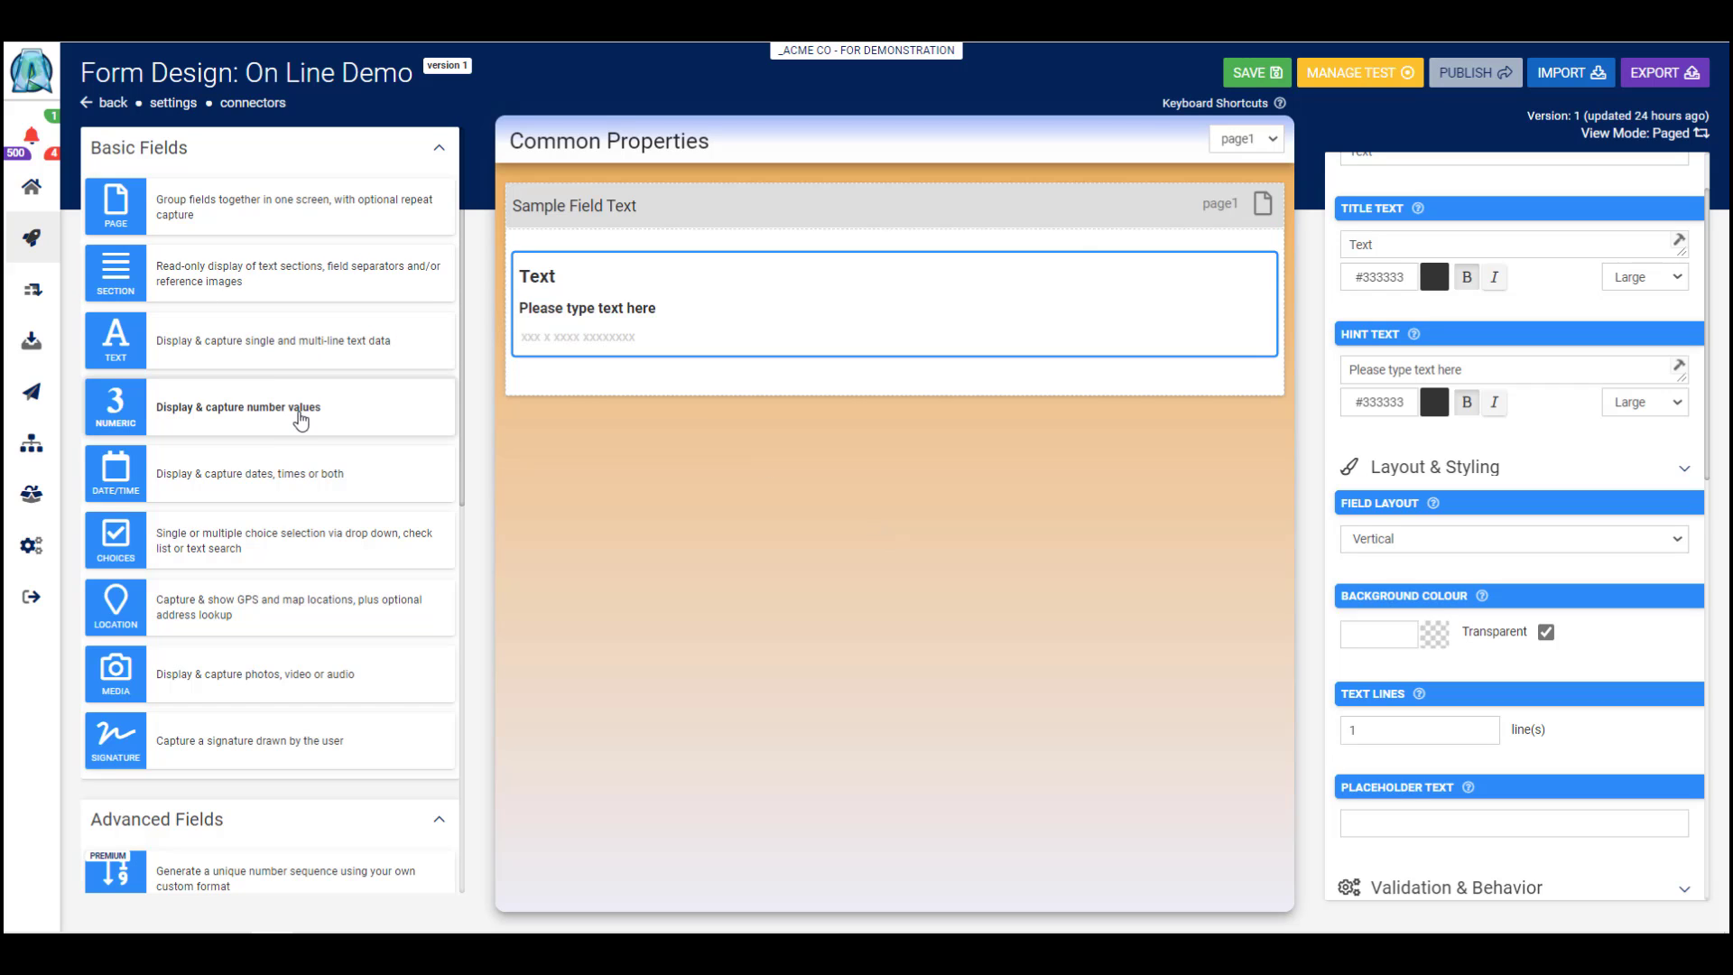
- Add a numeric field beneath the Text field on page1 and set its data name to Numeric
drag(300, 419, 890, 402)
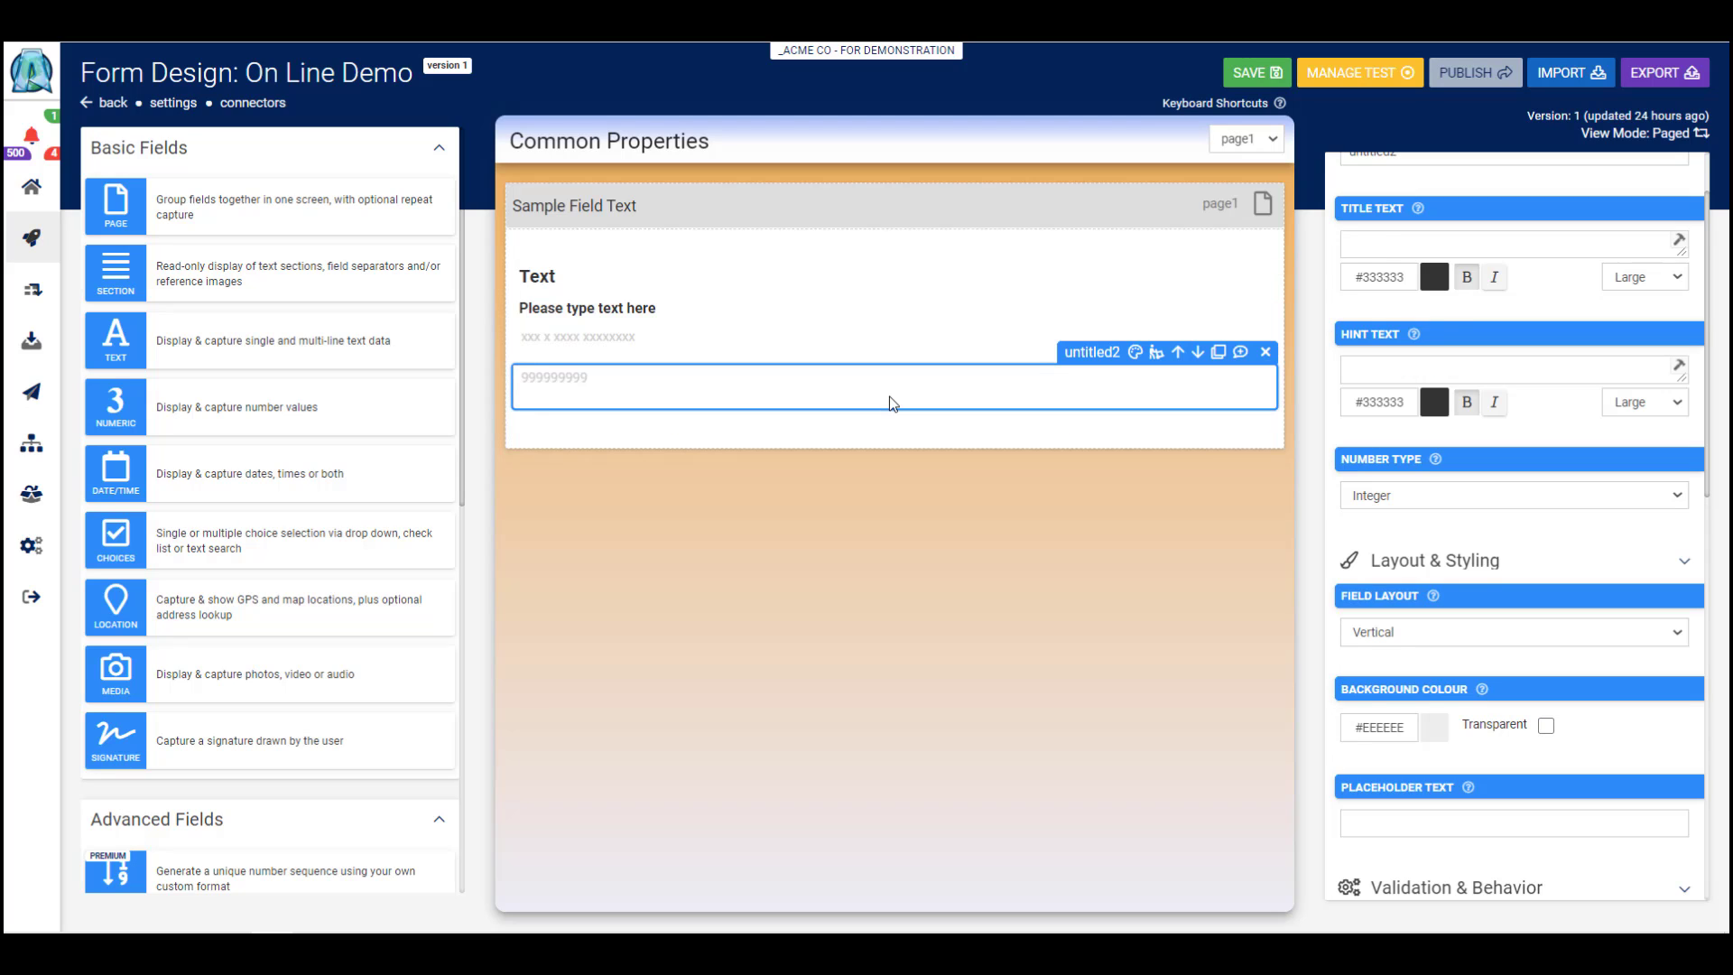
scroll(1549, 238, up, 1)
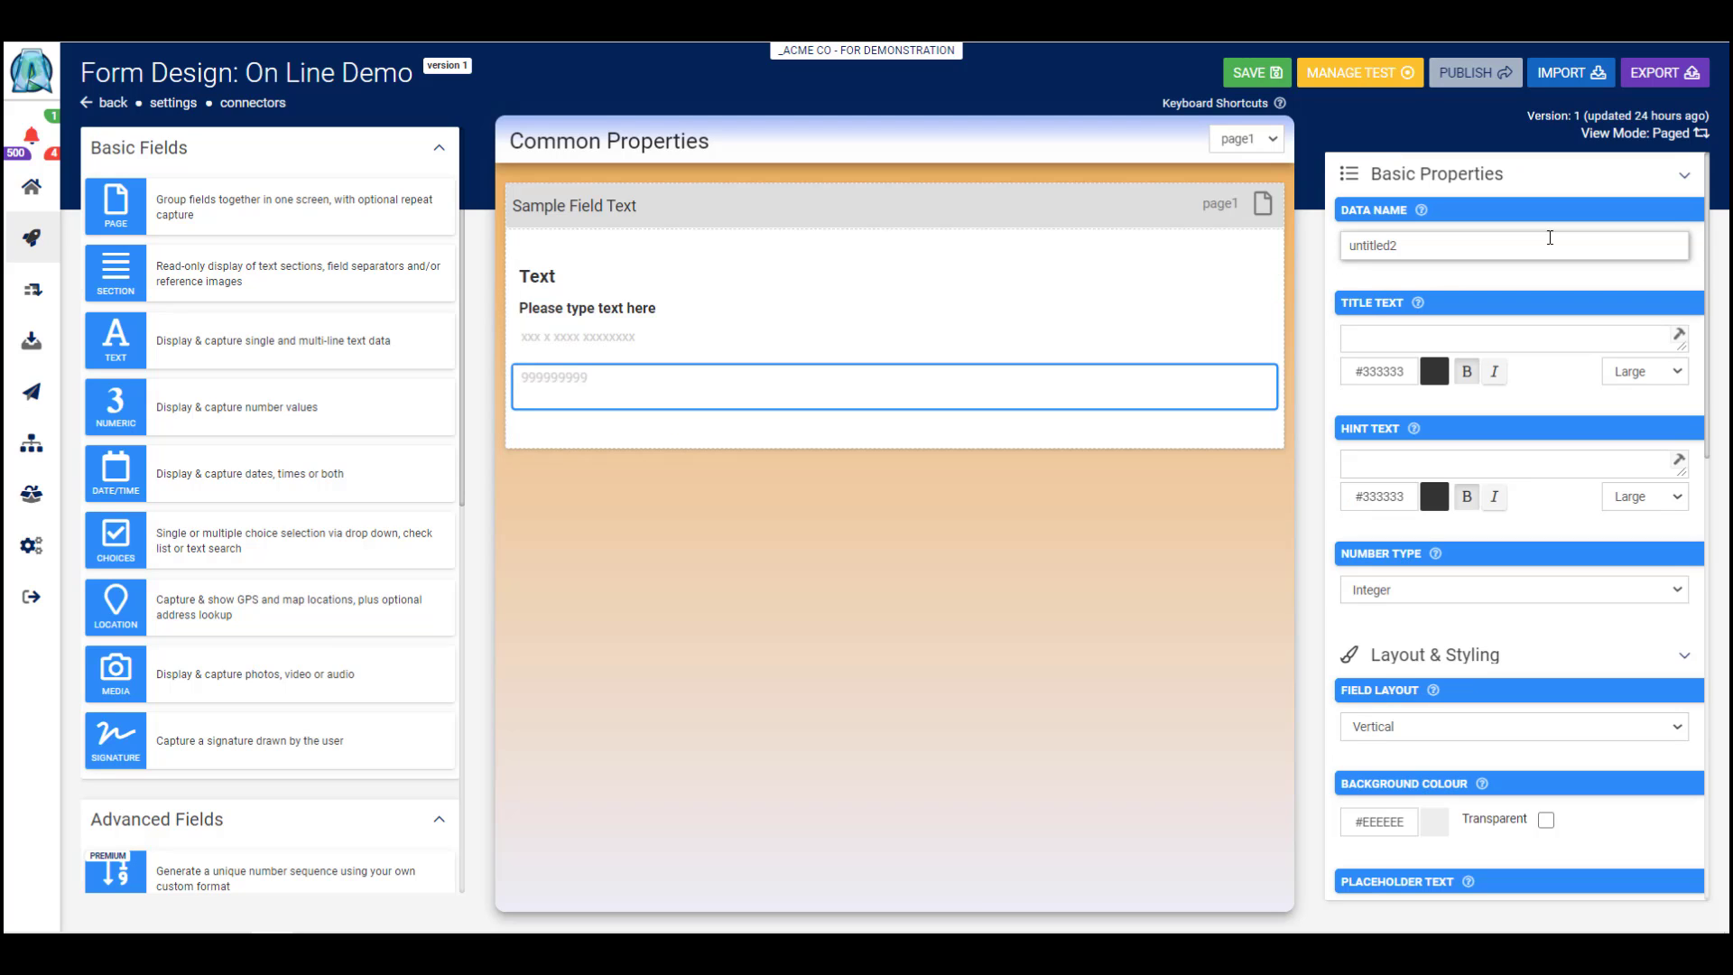
click(1549, 238)
key(BackSpace)
key(BackSpace)
key(BackSpace)
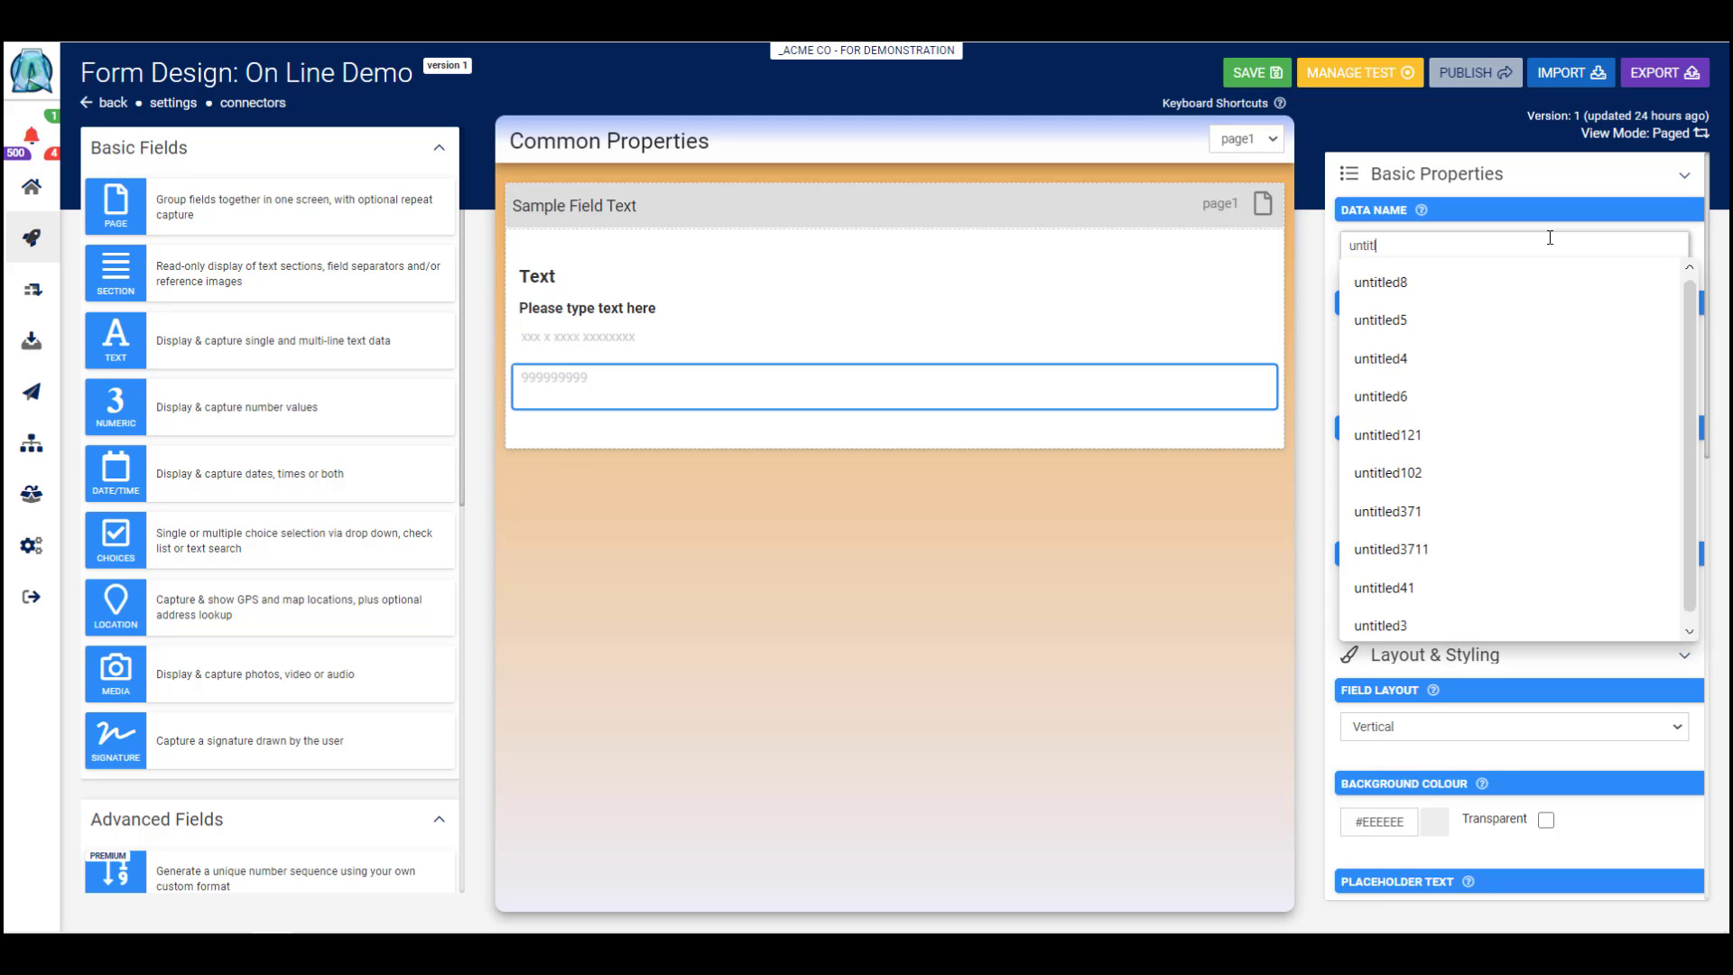
key(BackSpace)
key(BackSpace)
key(BackSpace)
key(BackSpace)
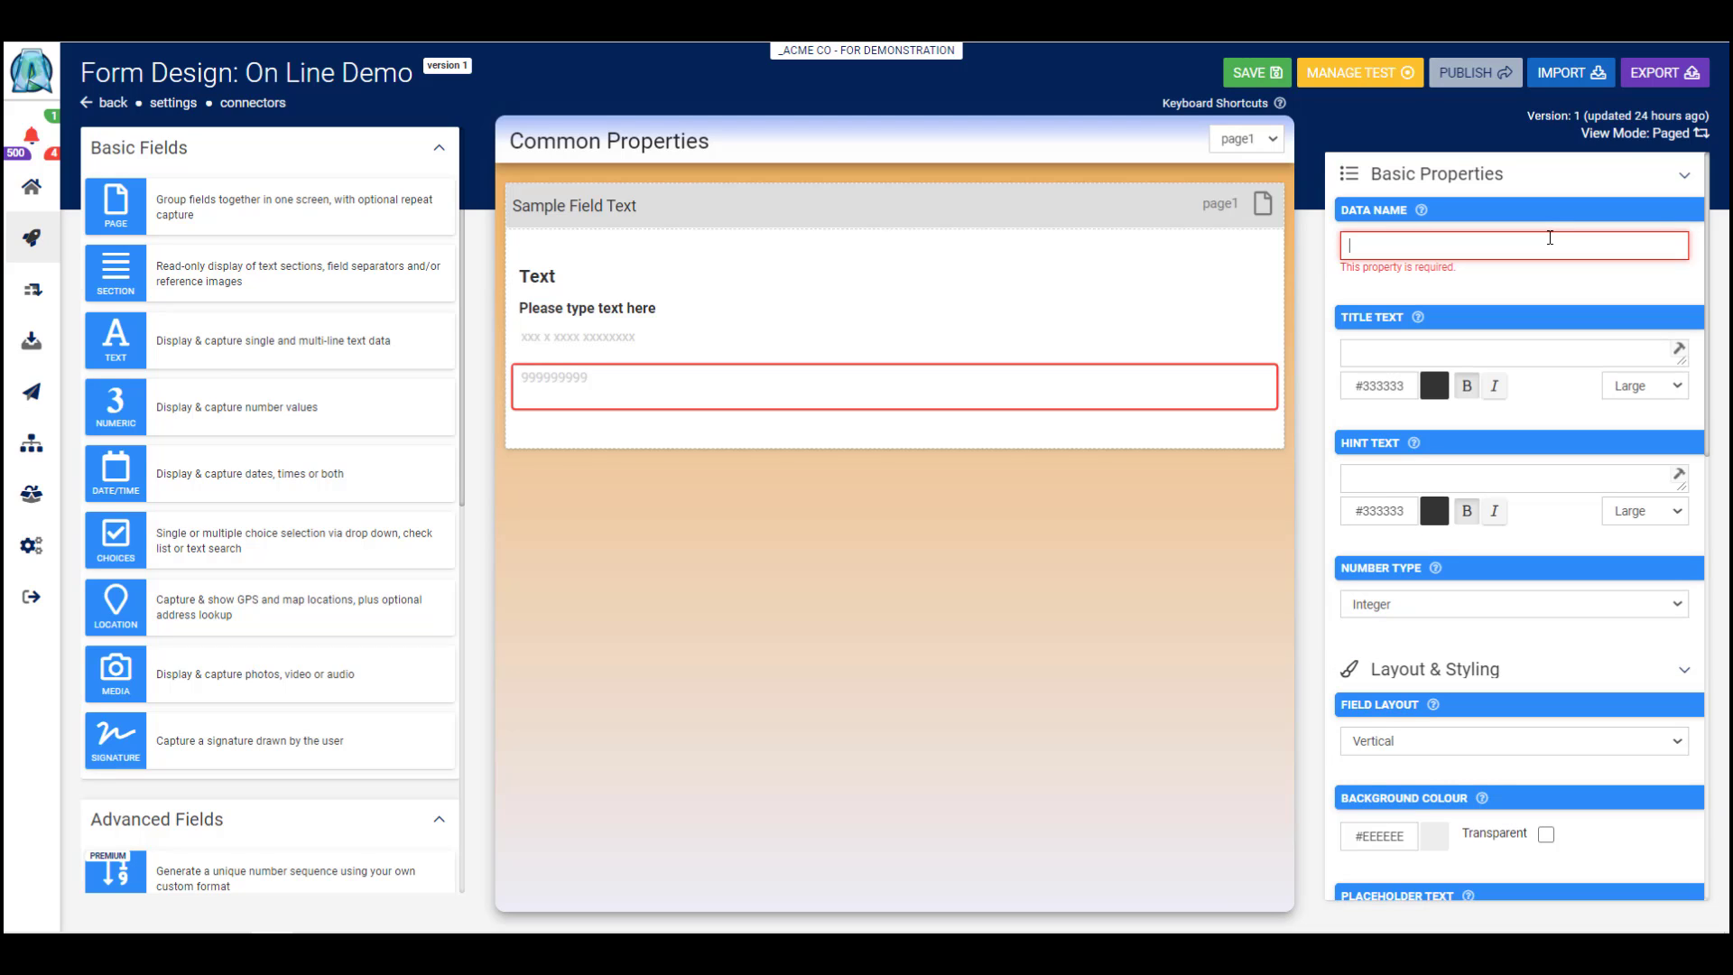
text(Numeric)
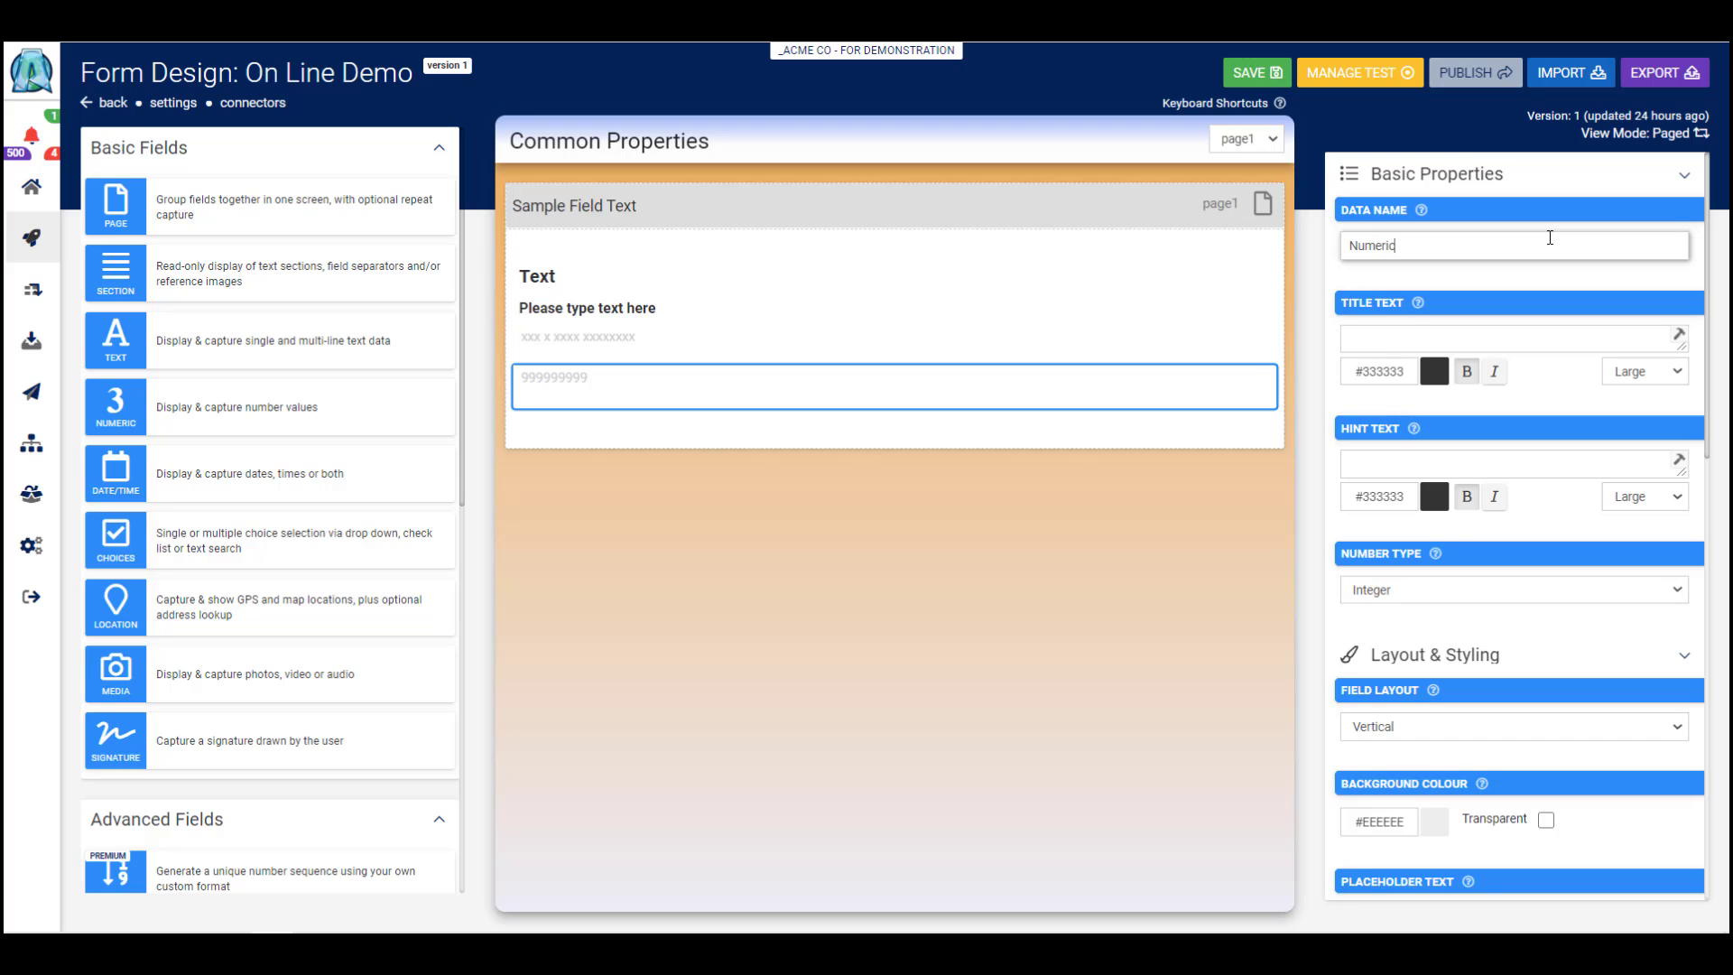
- Give the new numeric field the title text "Numeric" and the hint text "Place number value here"
click(1398, 329)
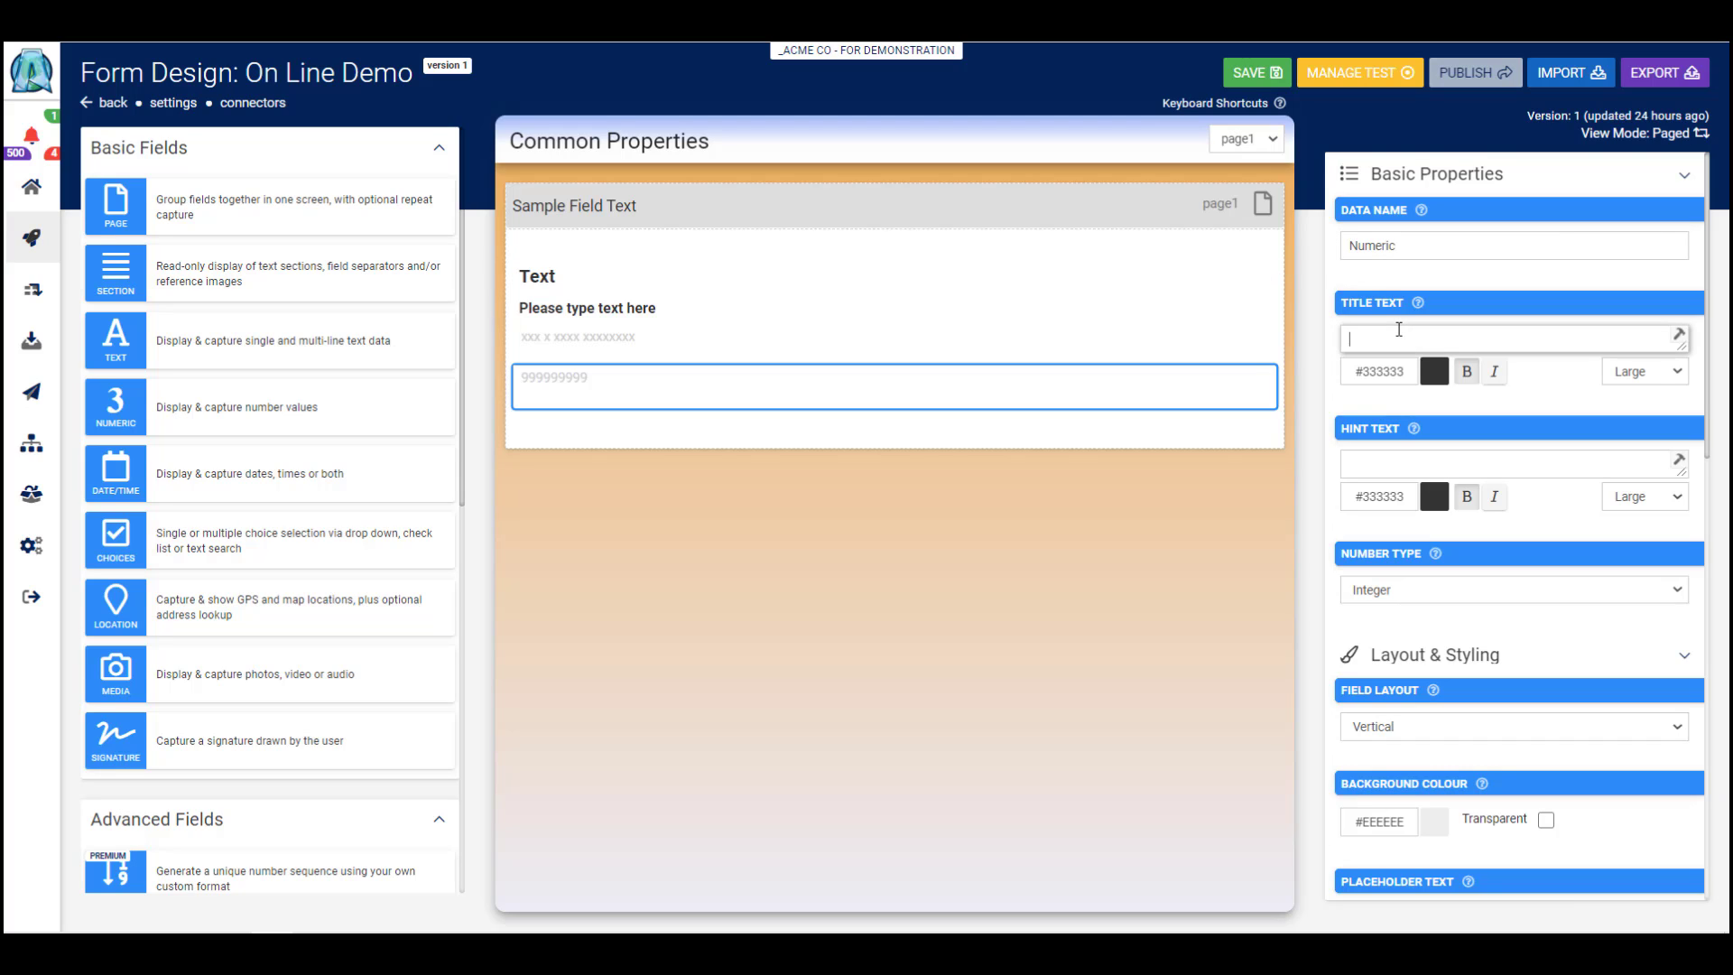
text(N)
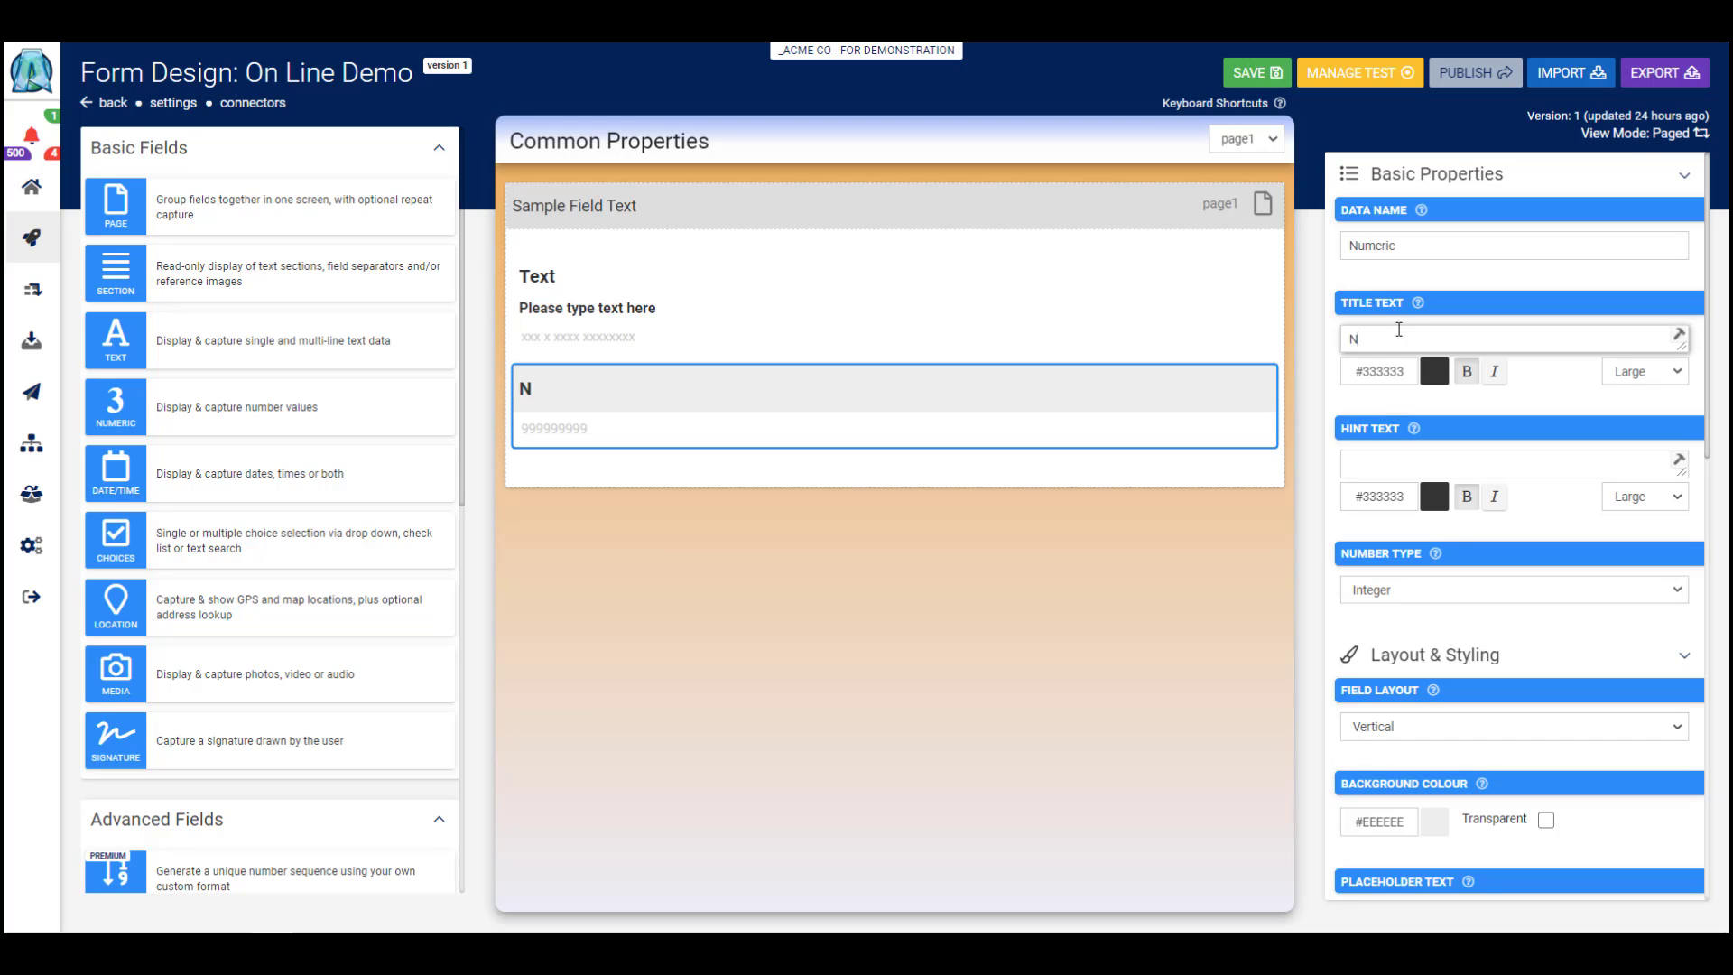
text(umeric)
click(1378, 465)
text(Place)
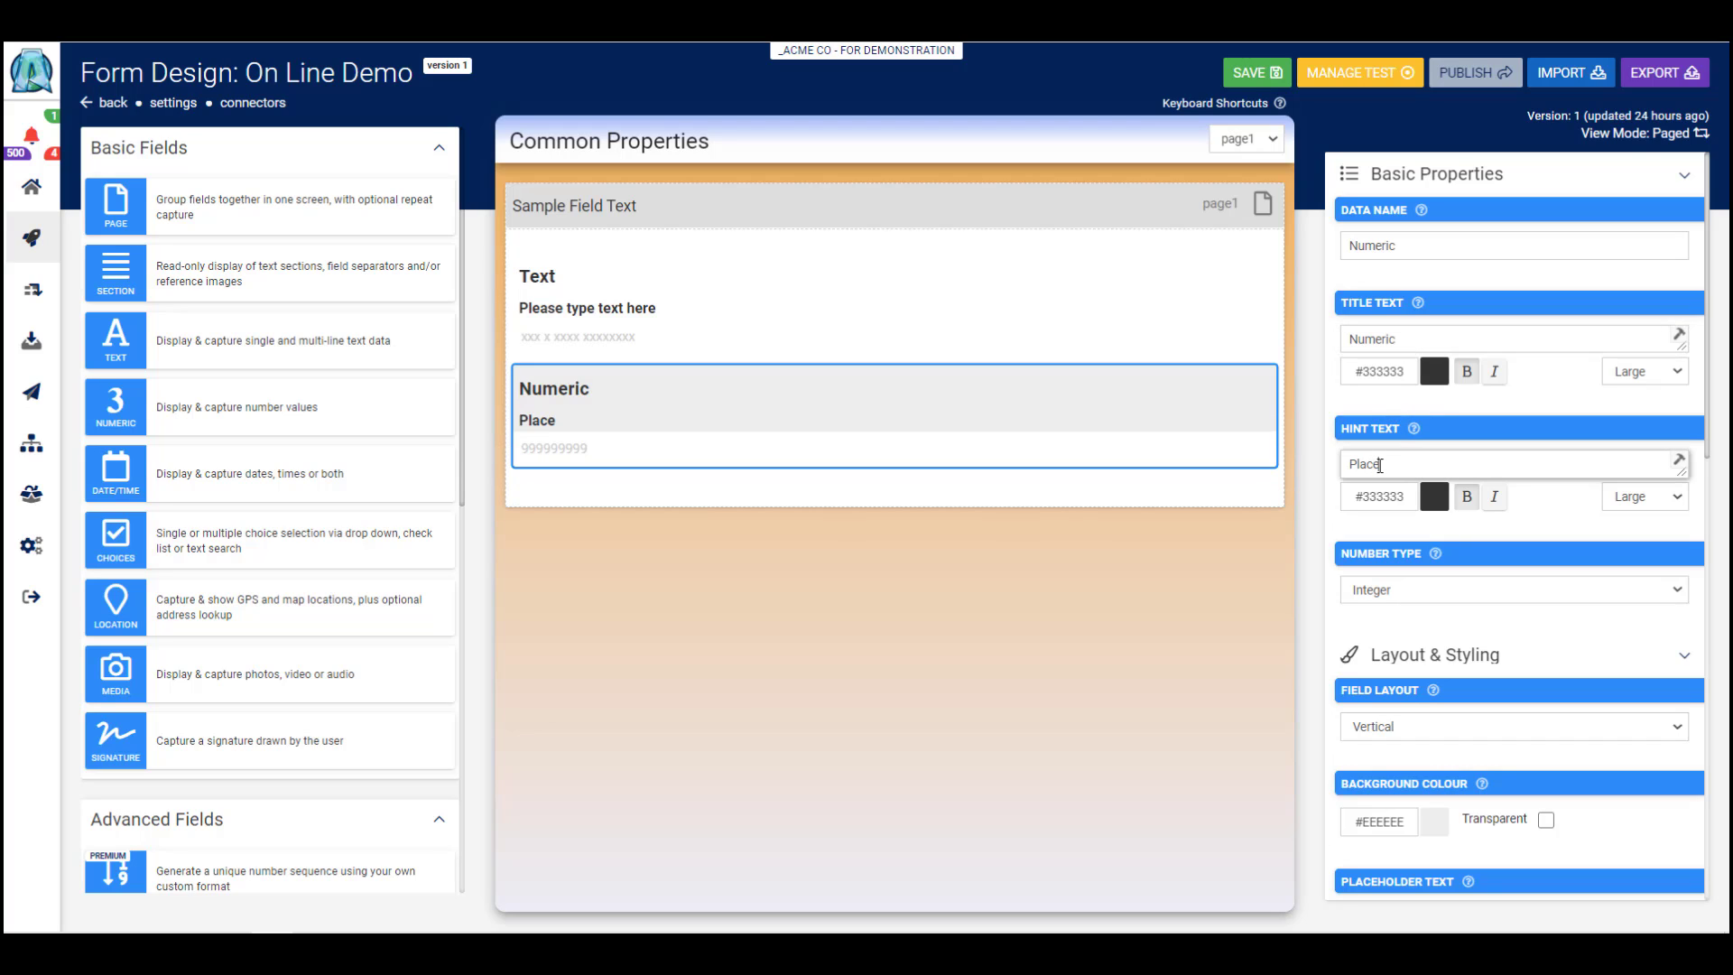
text( number value here)
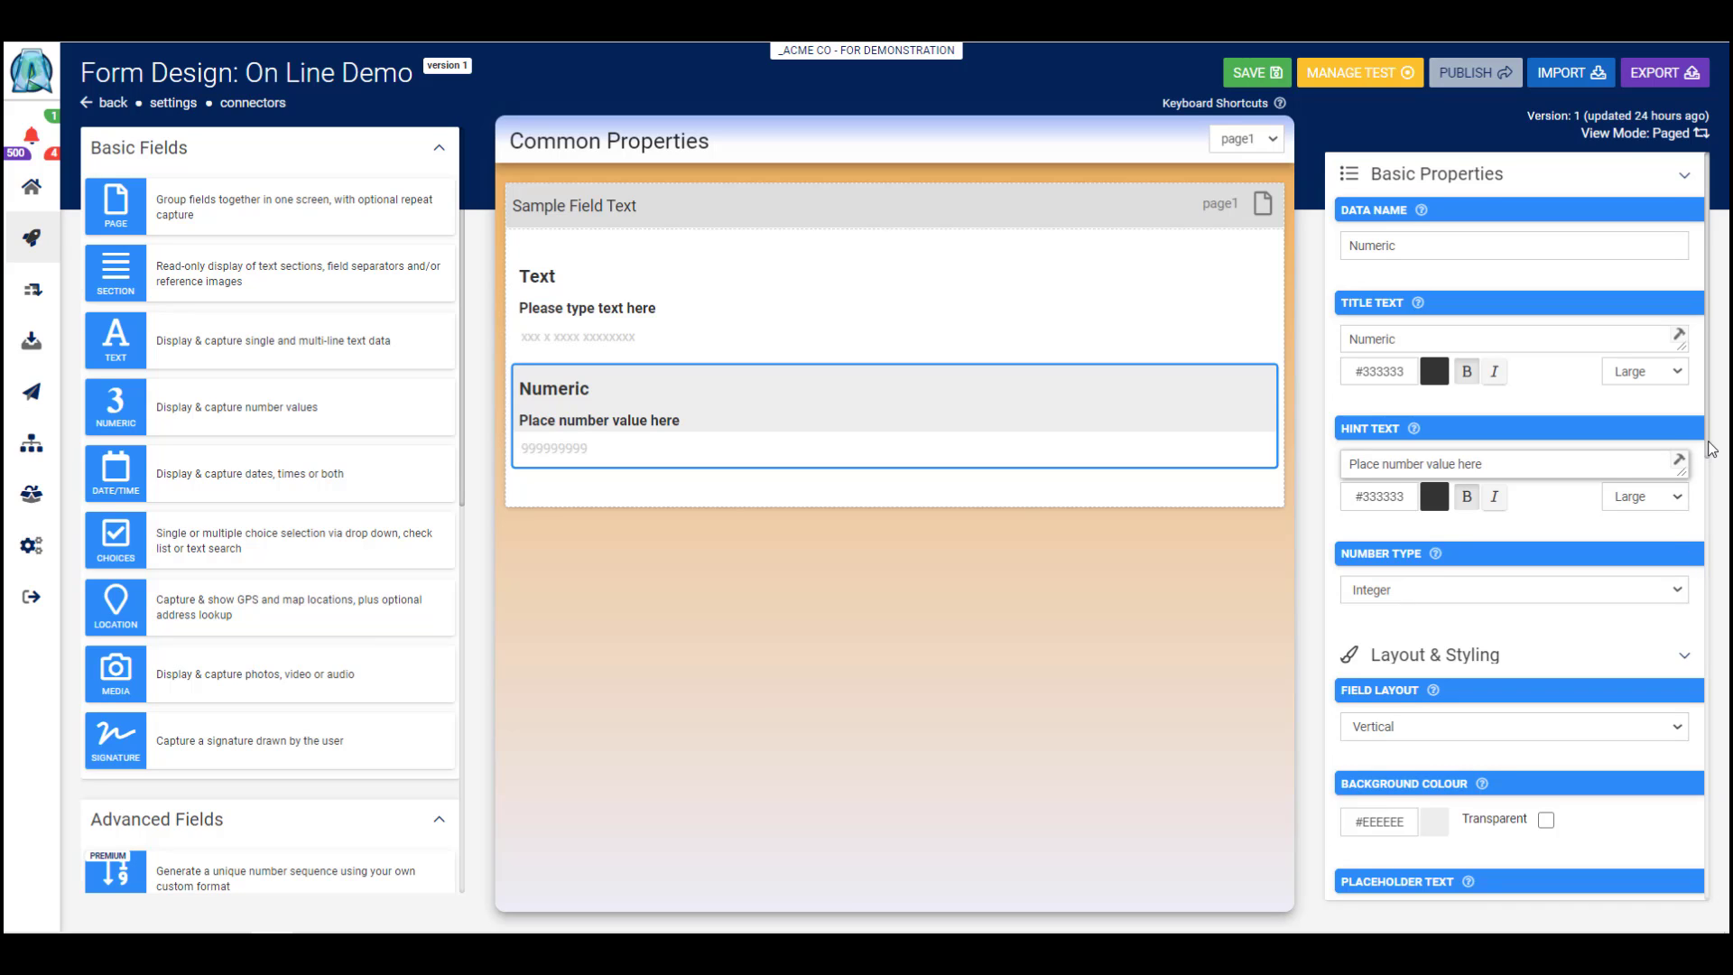
- Set the Numeric field's number type to Decimal with 2 decimal places
drag(1706, 453, 1708, 507)
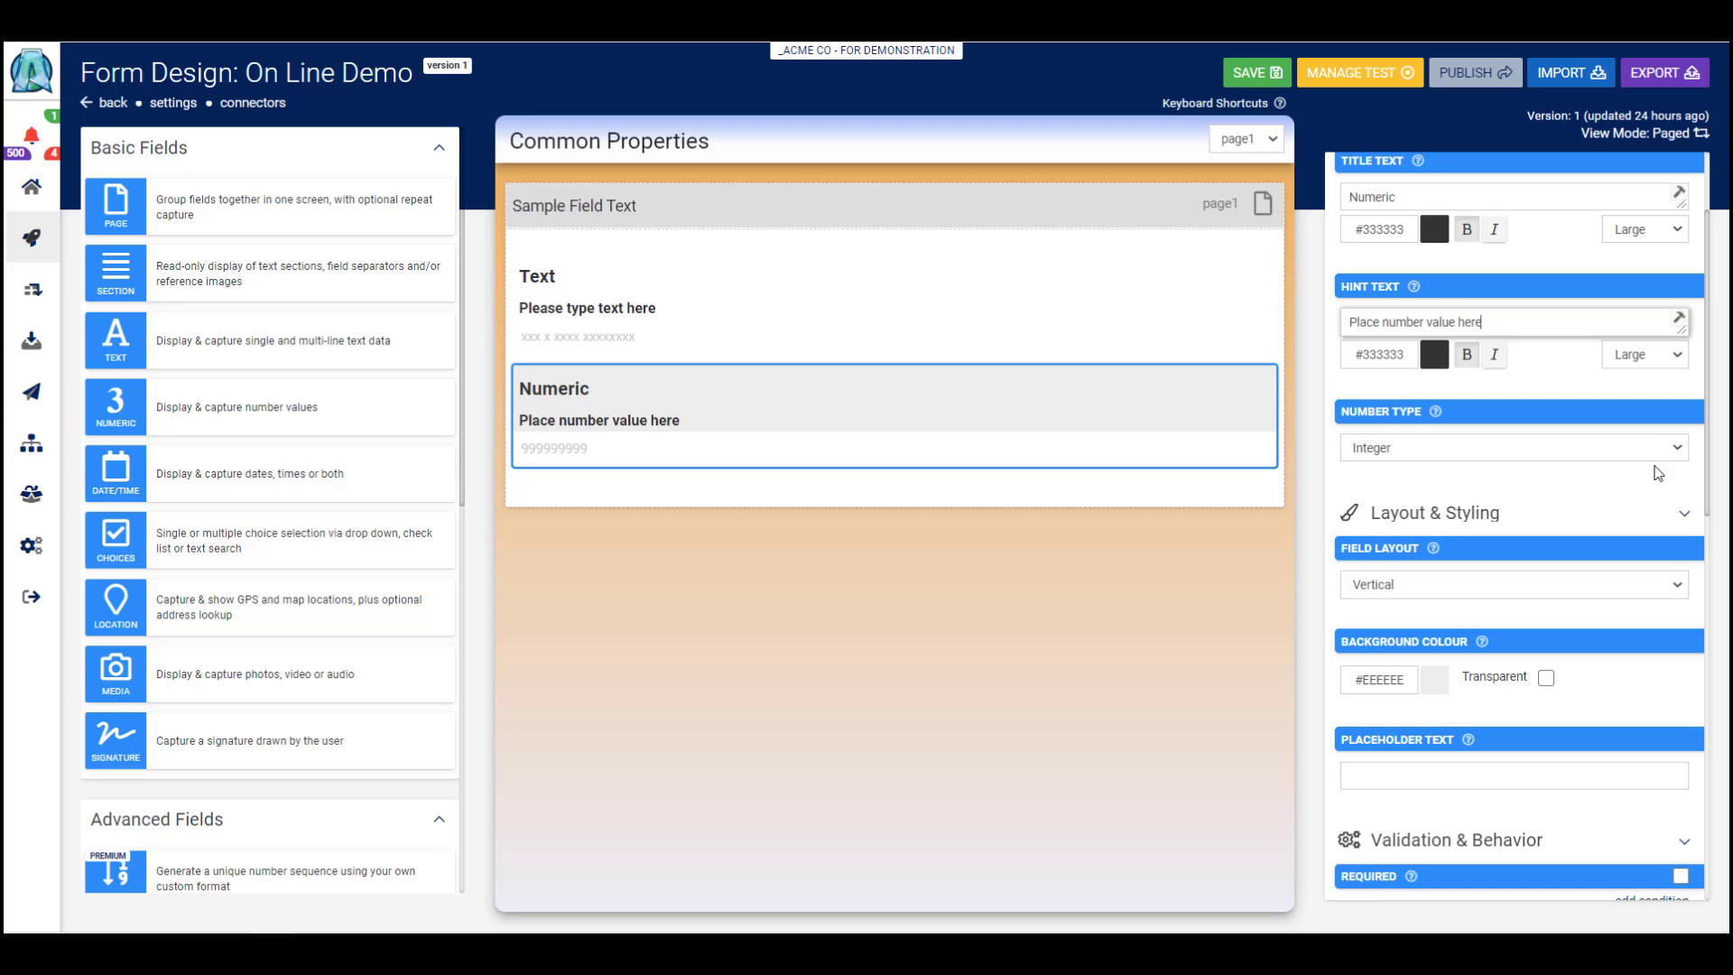
click(1680, 450)
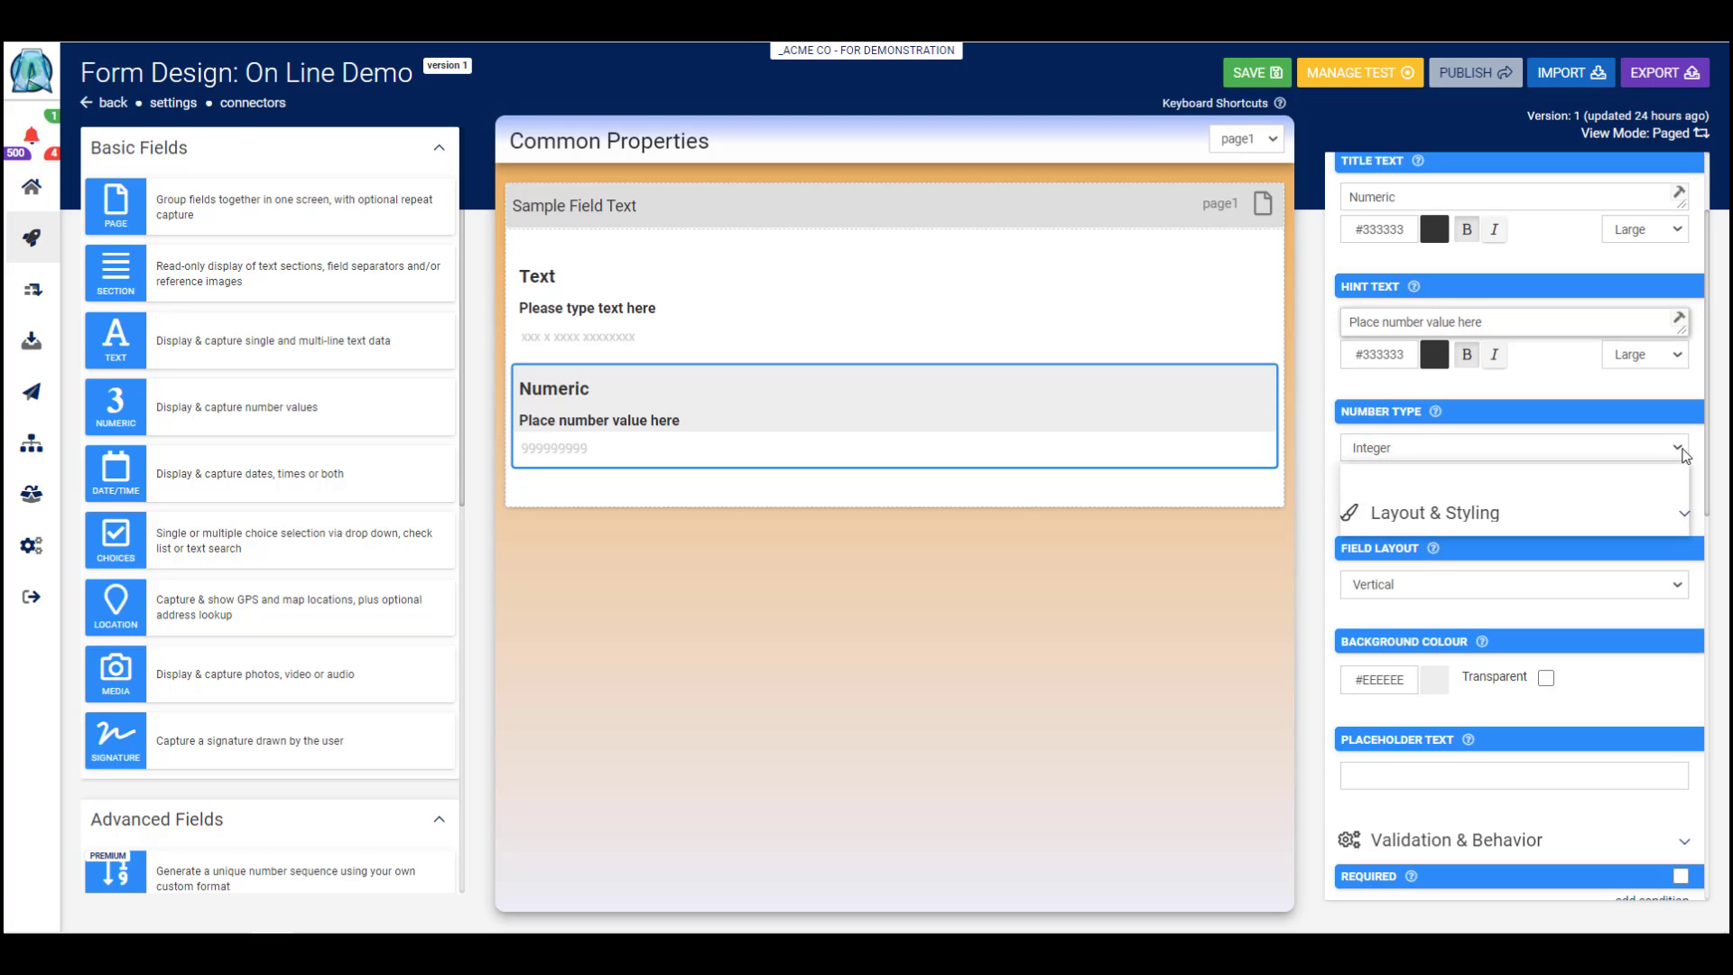
click(1681, 451)
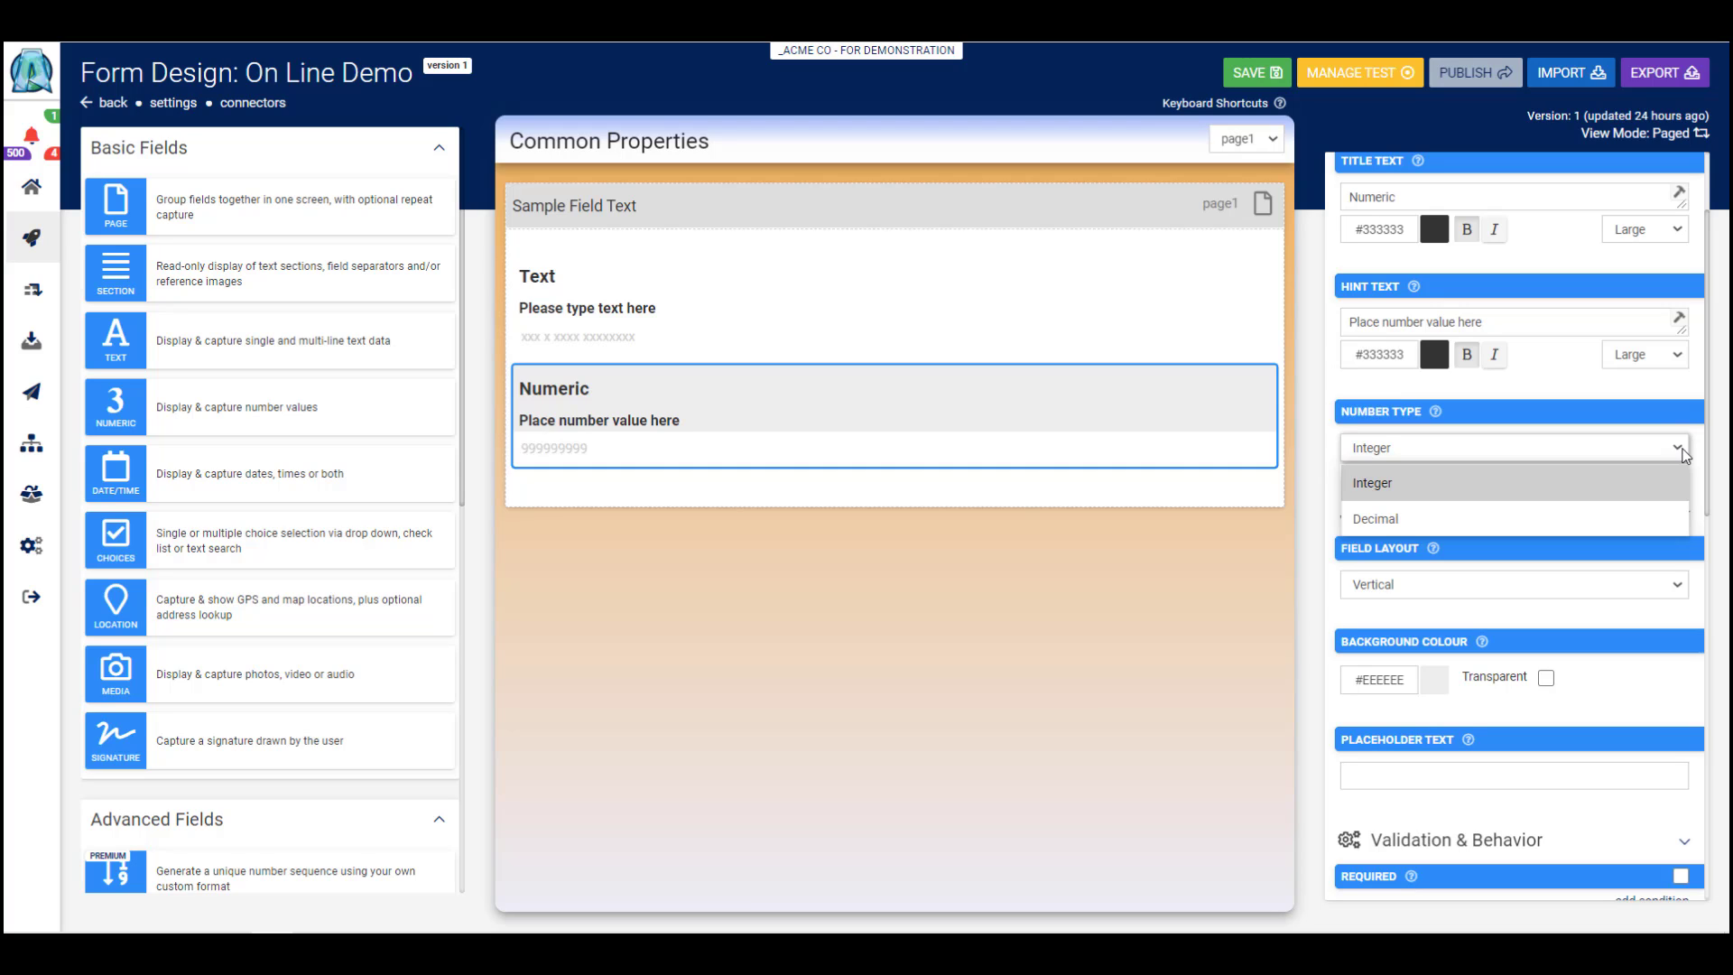
click(1498, 518)
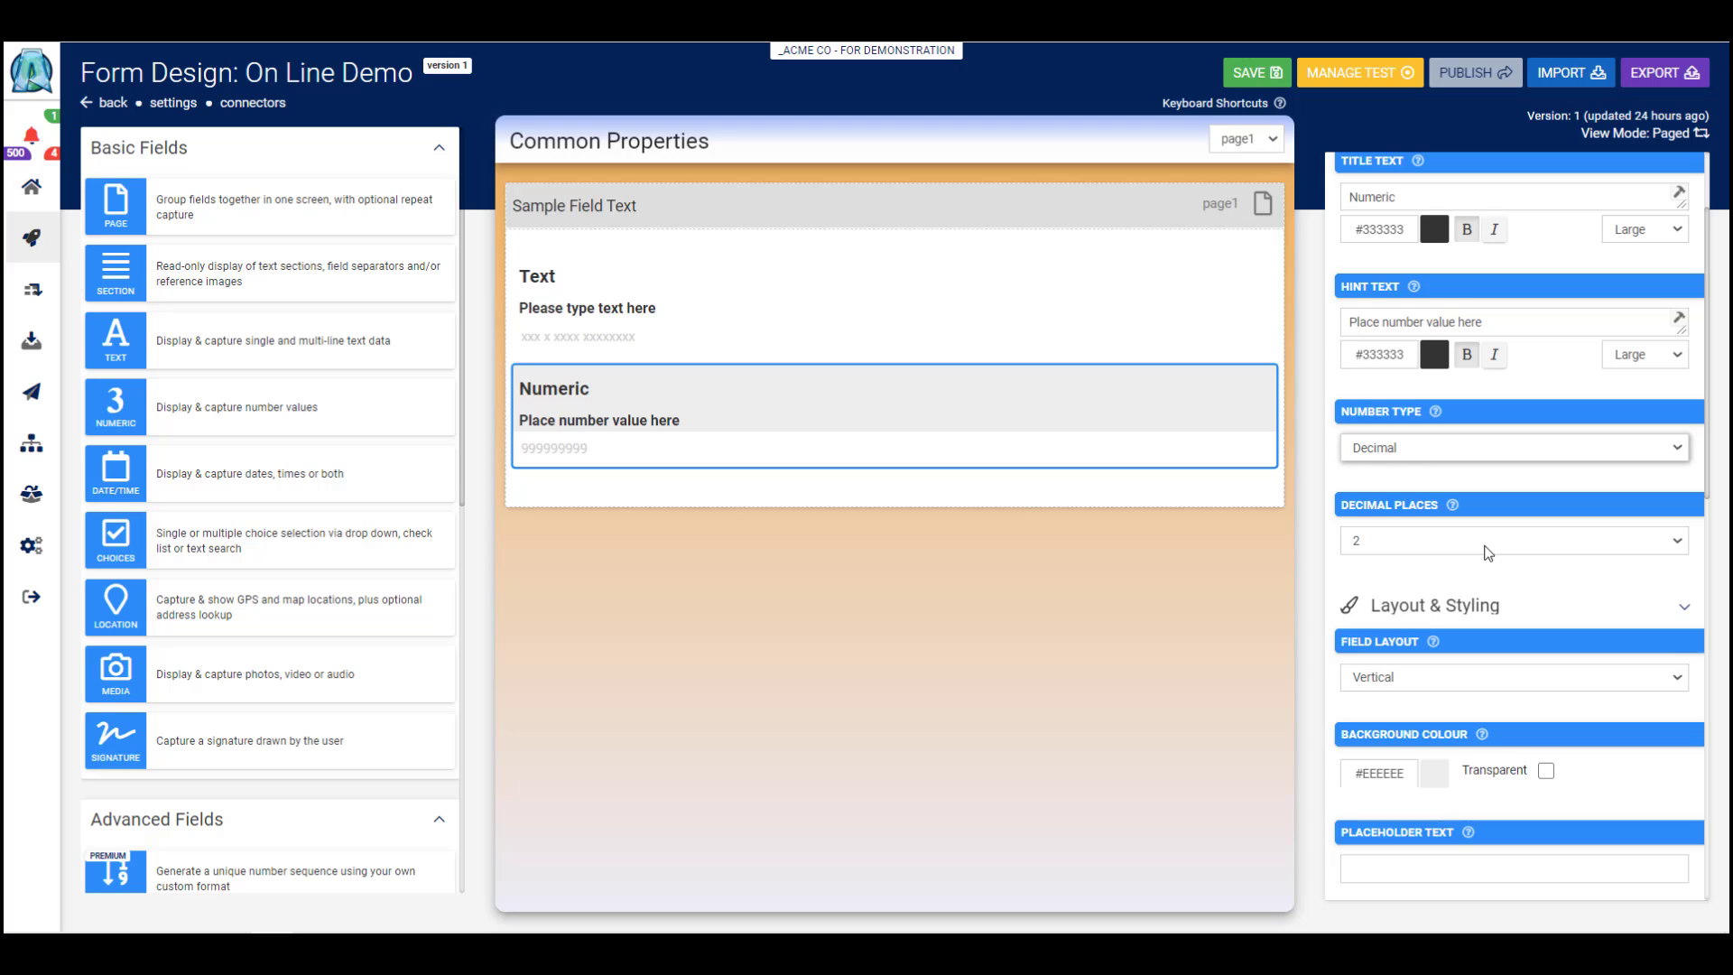
click(1487, 549)
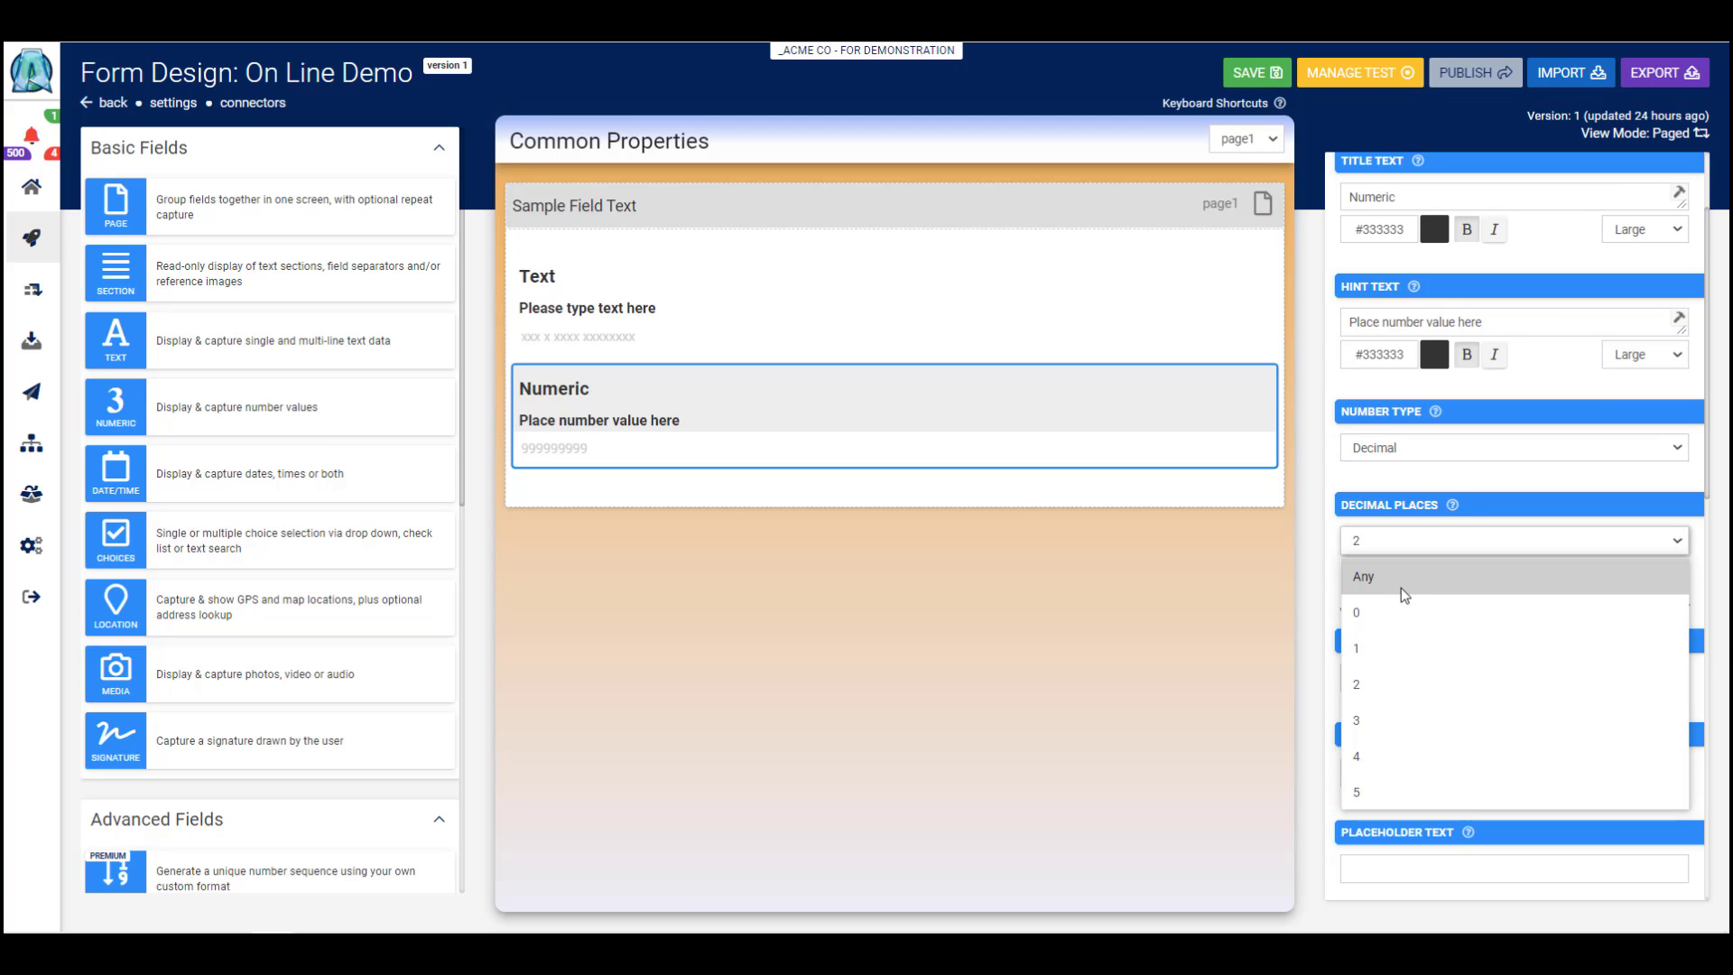
click(1377, 542)
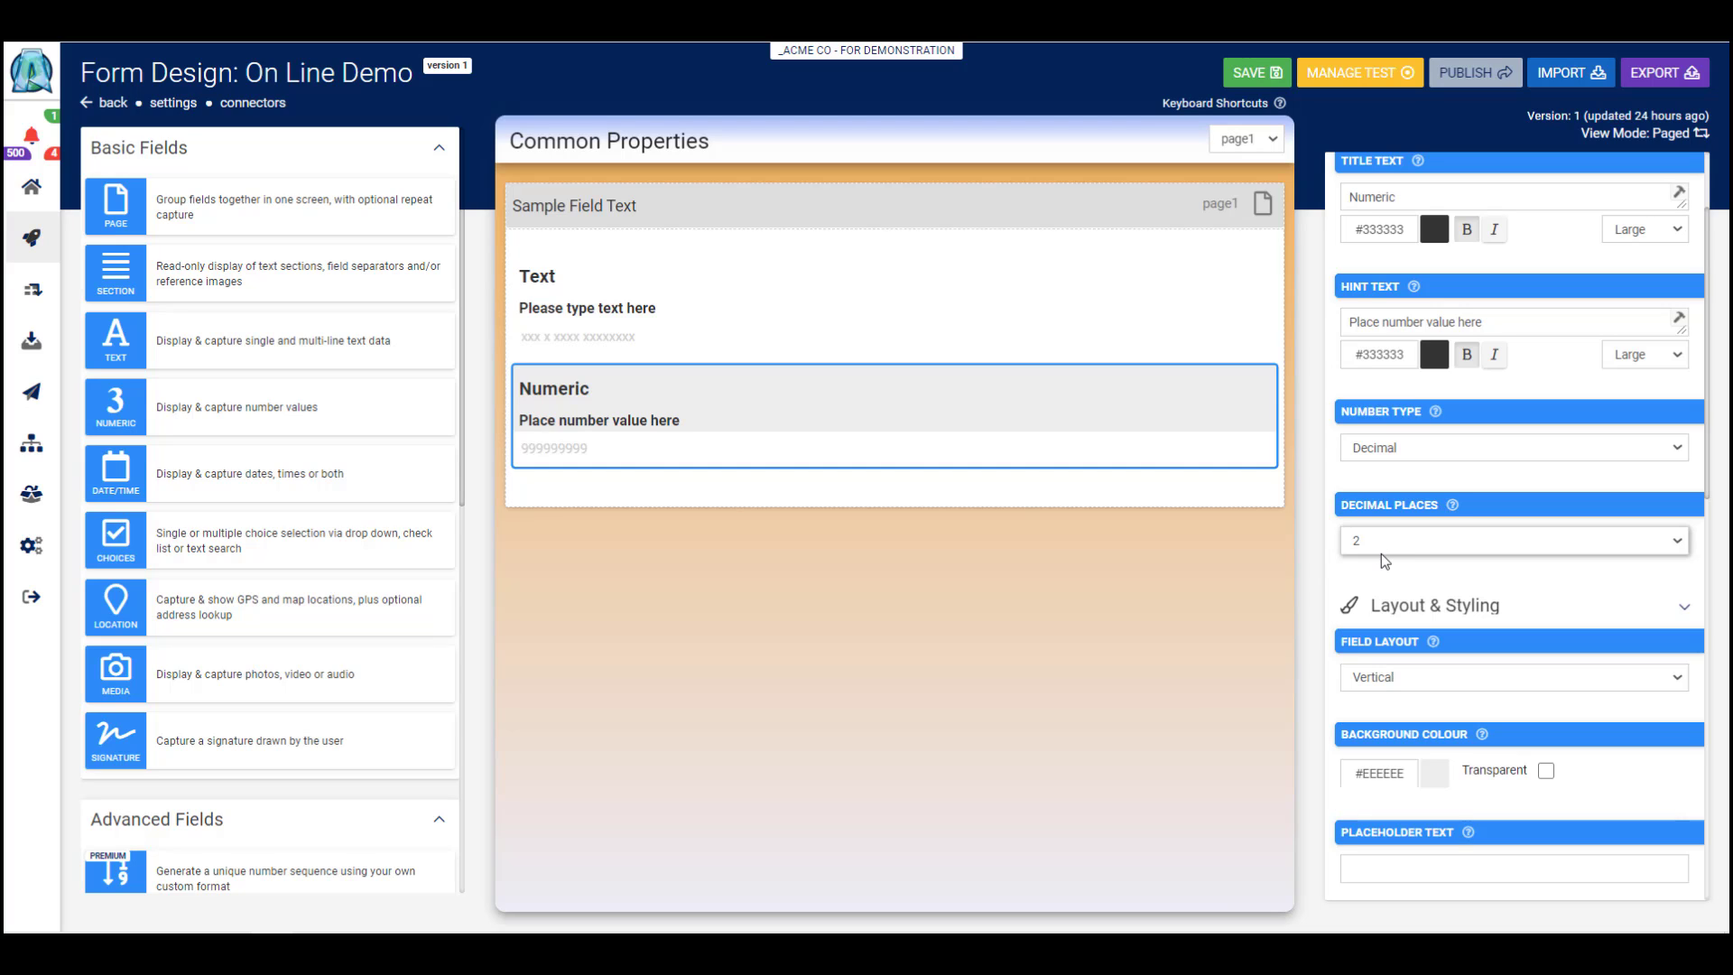
- Change the Numeric field's layout to Horizontal
scroll(1380, 554, down, 2)
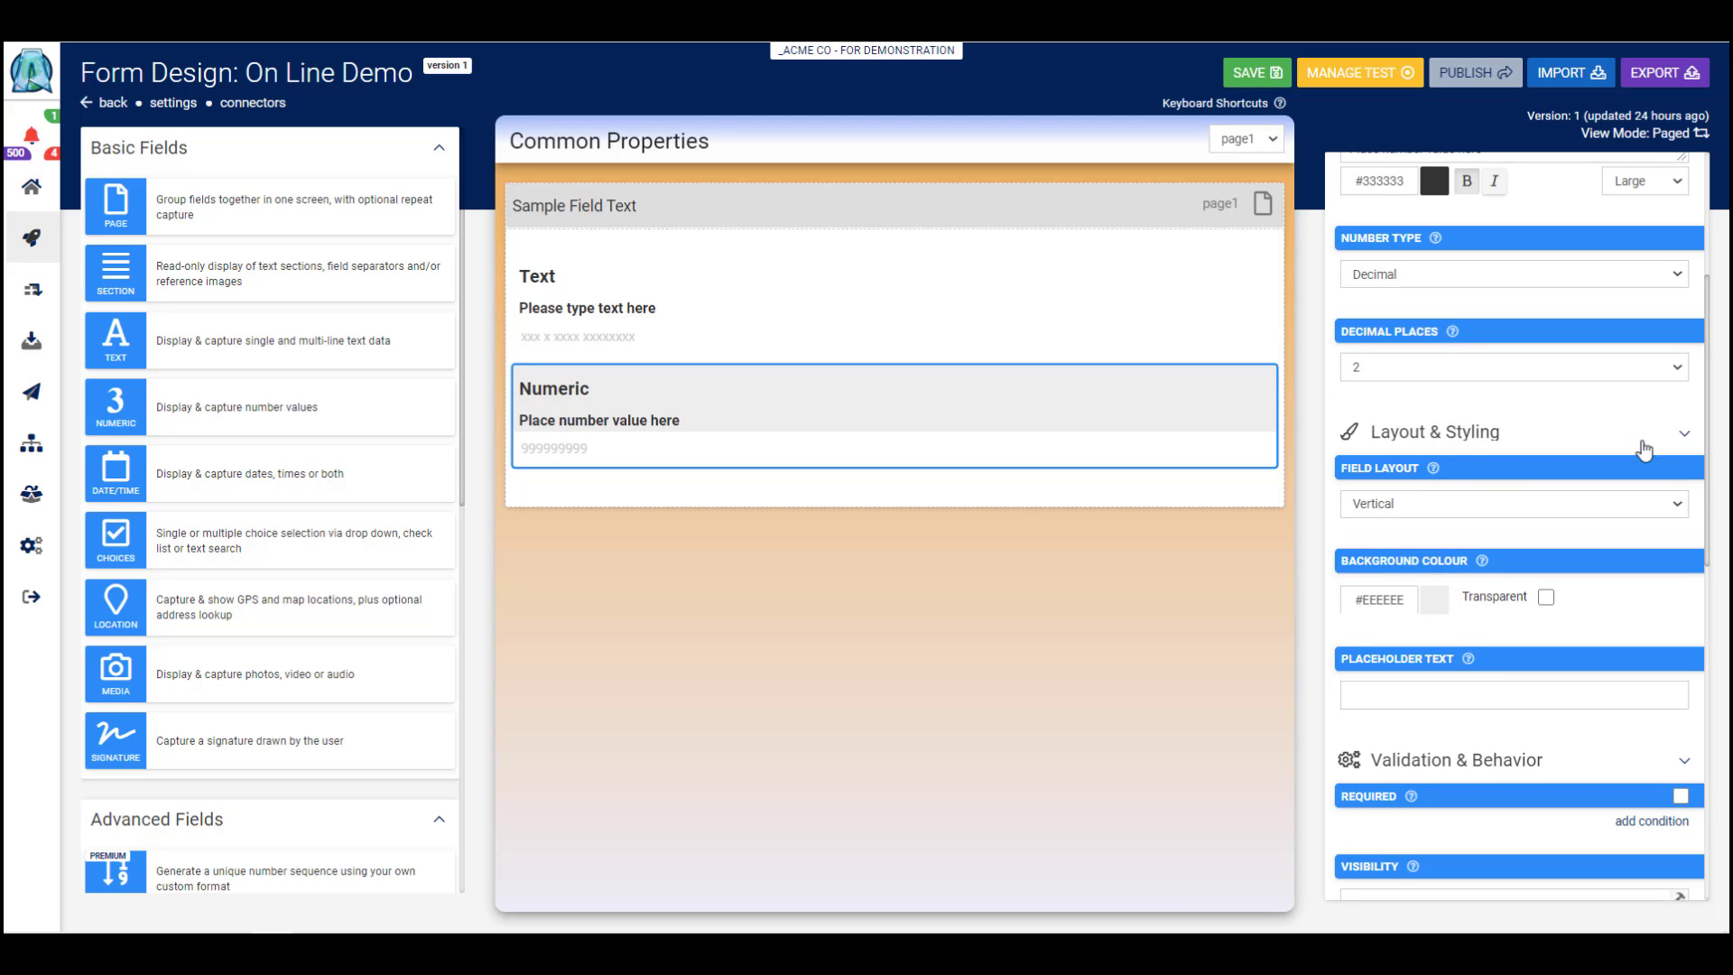
click(1675, 506)
click(1464, 579)
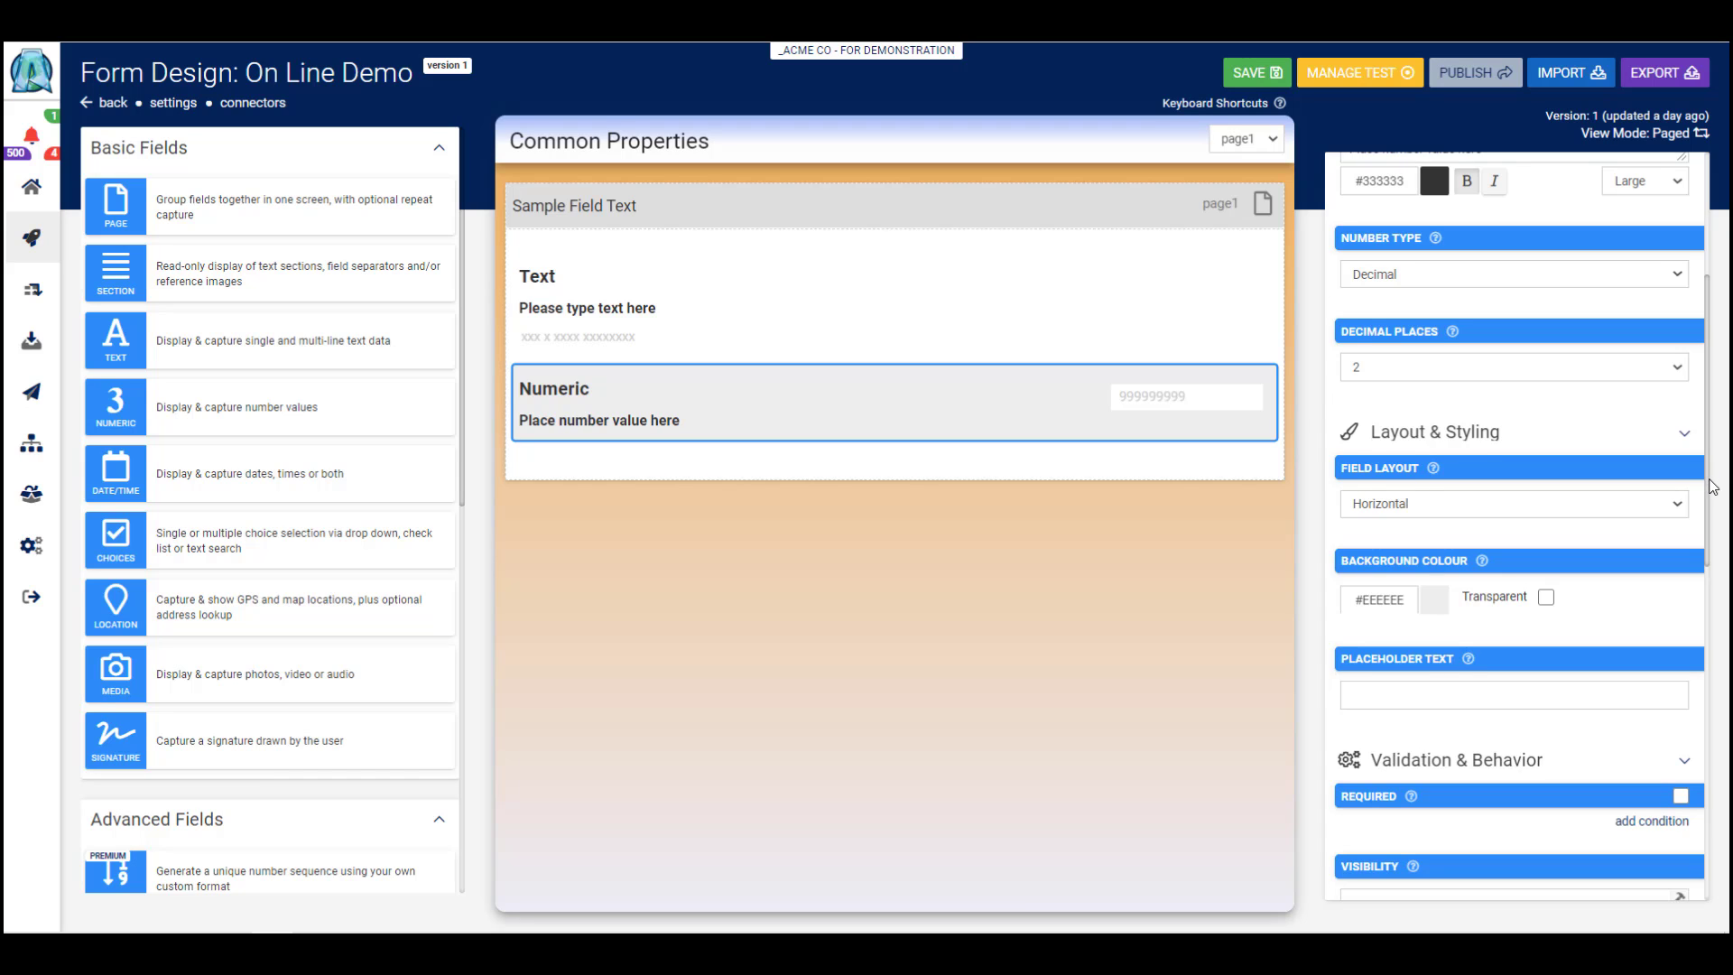
- Restrict the Numeric field's values to a range with a minimum of 1 and a maximum of 100
drag(1709, 478, 1710, 518)
scroll(1536, 540, down, 2)
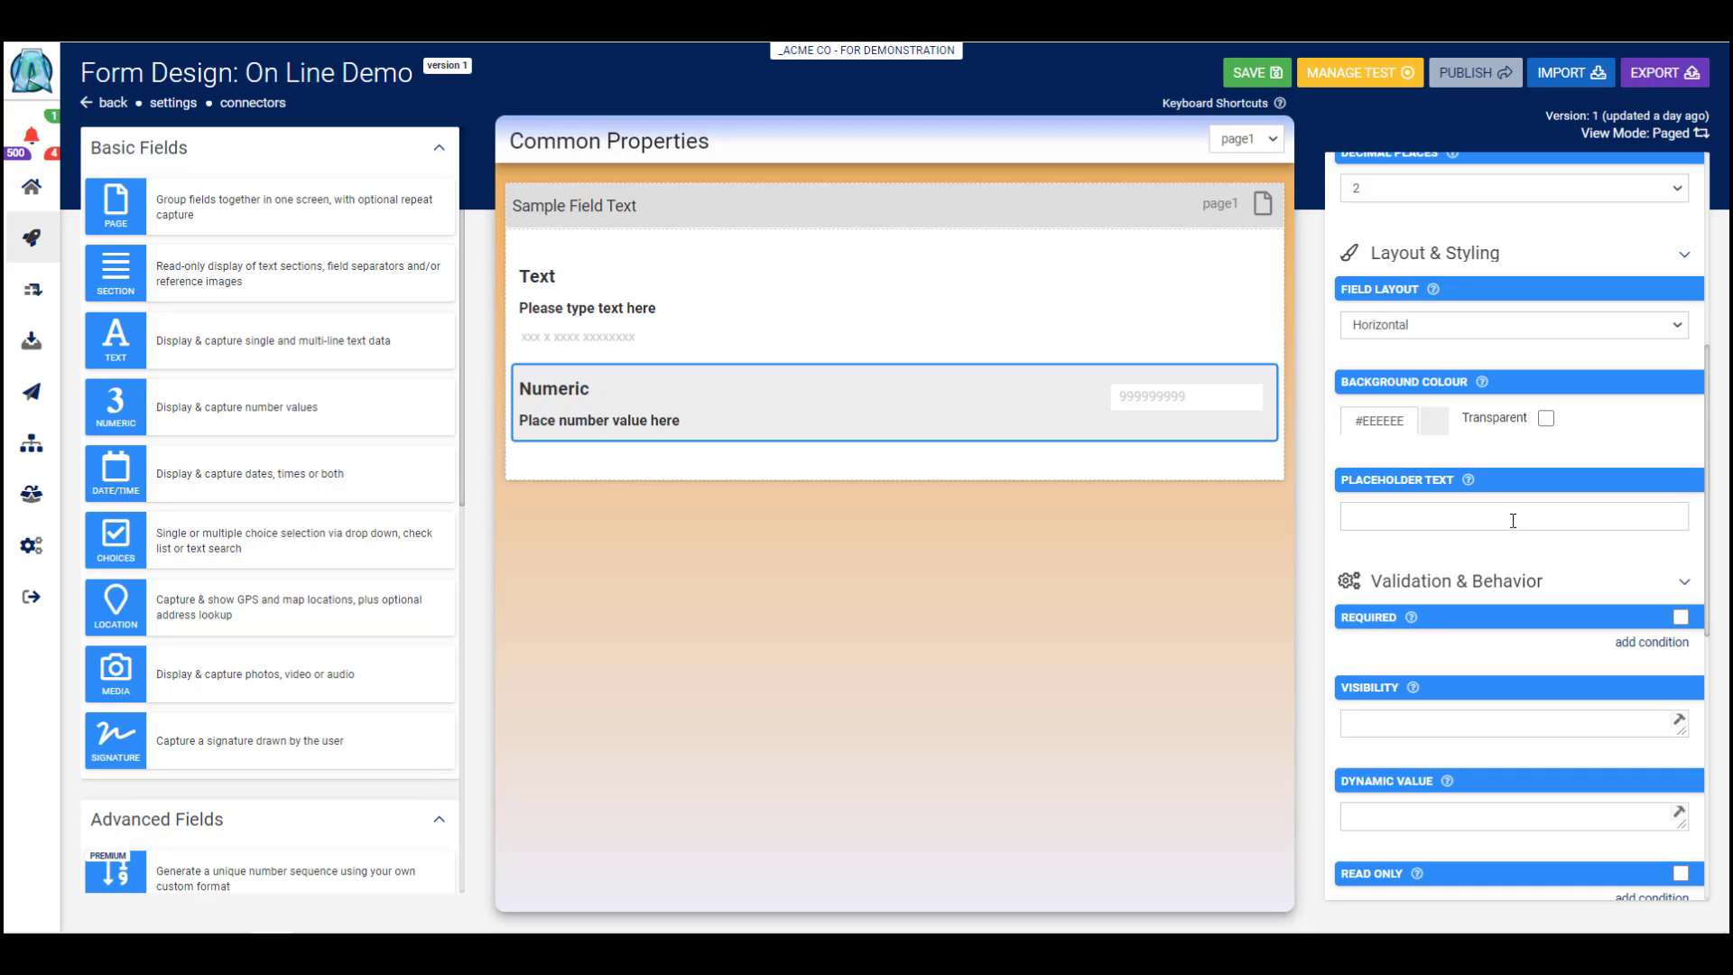
scroll(1680, 521, down, 1)
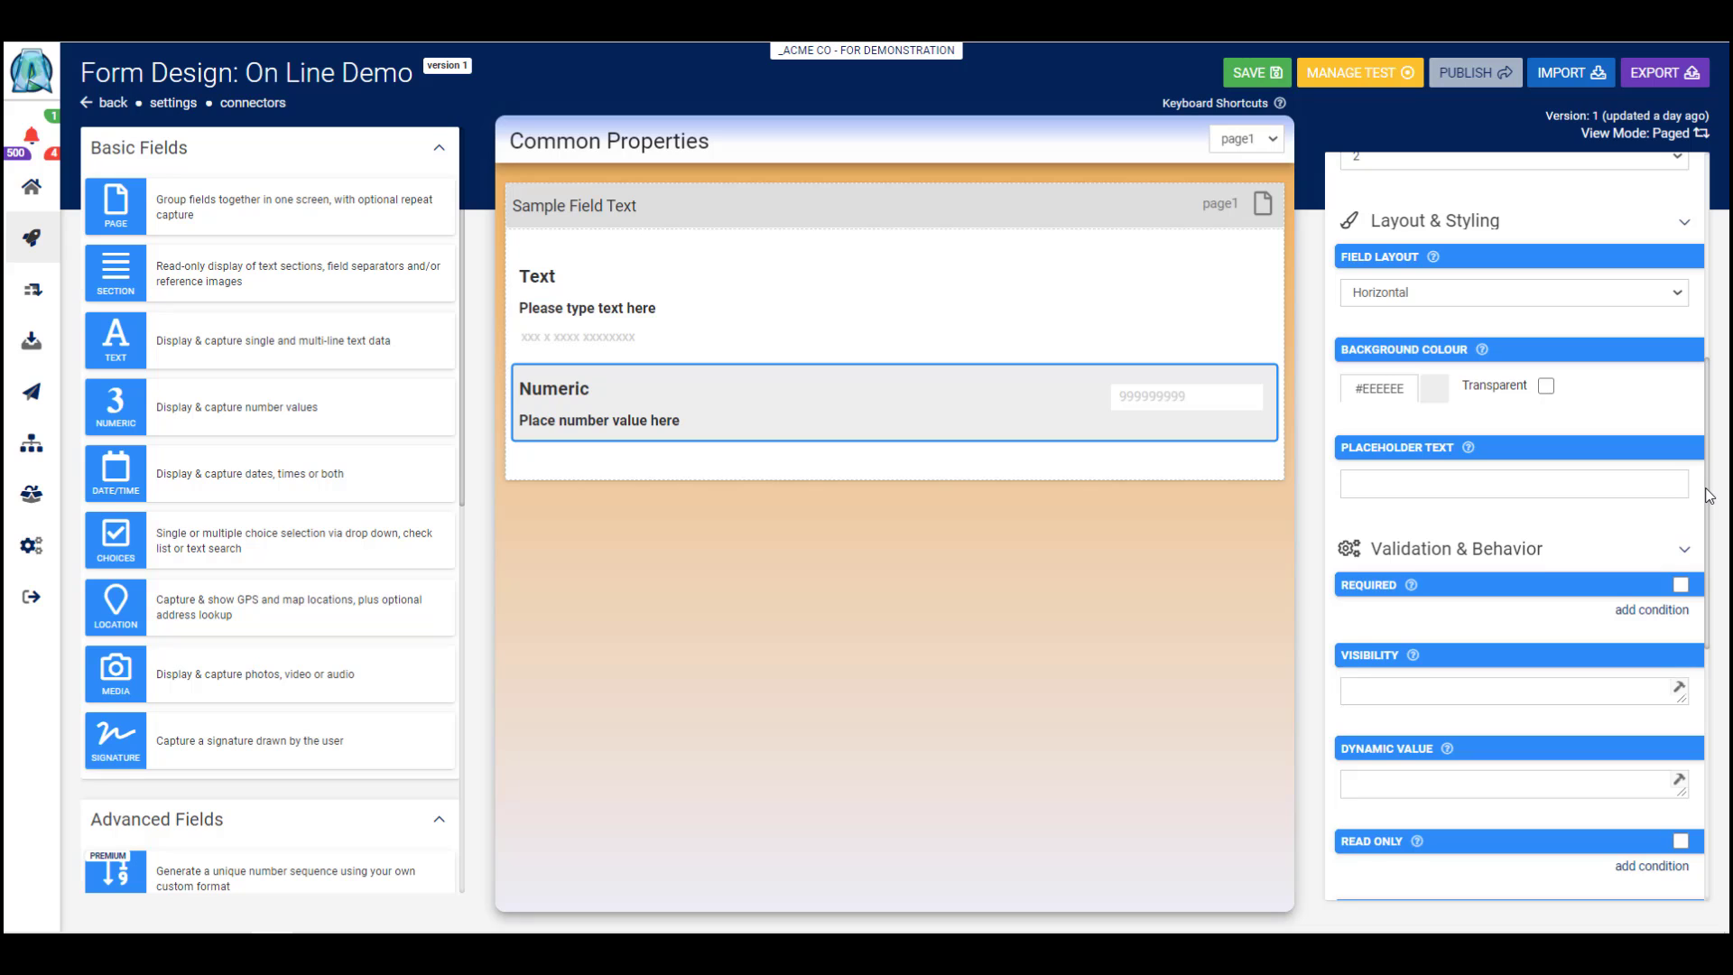
drag(1711, 498, 1707, 694)
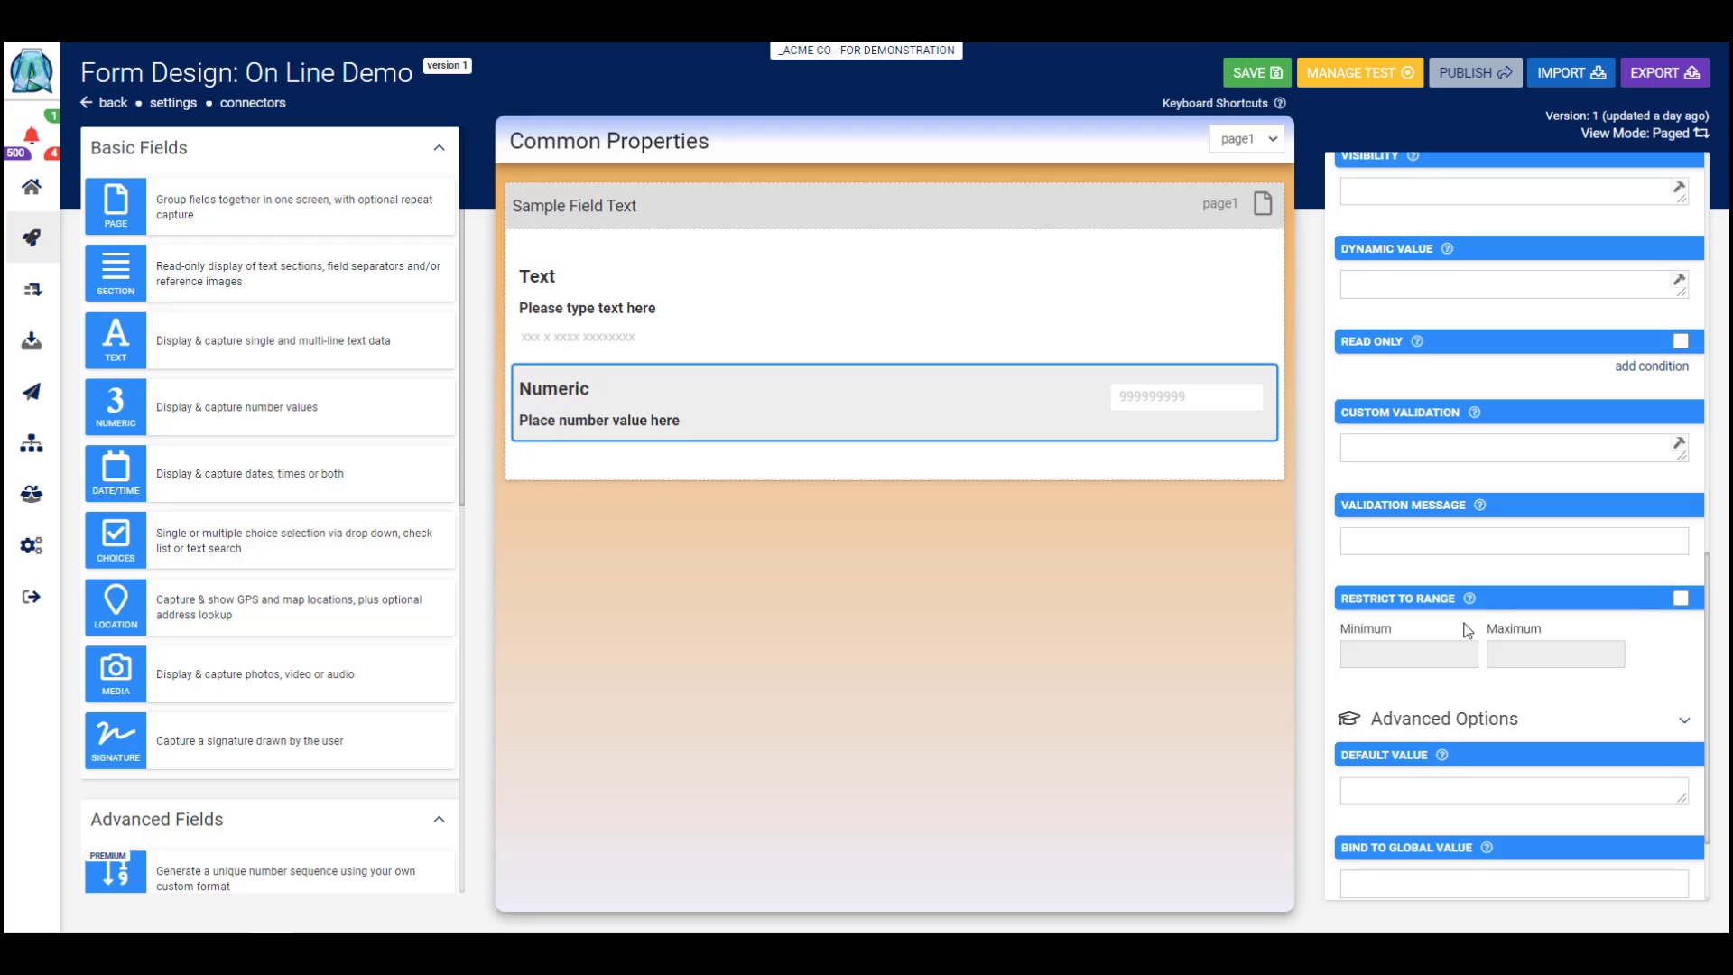
click(1679, 597)
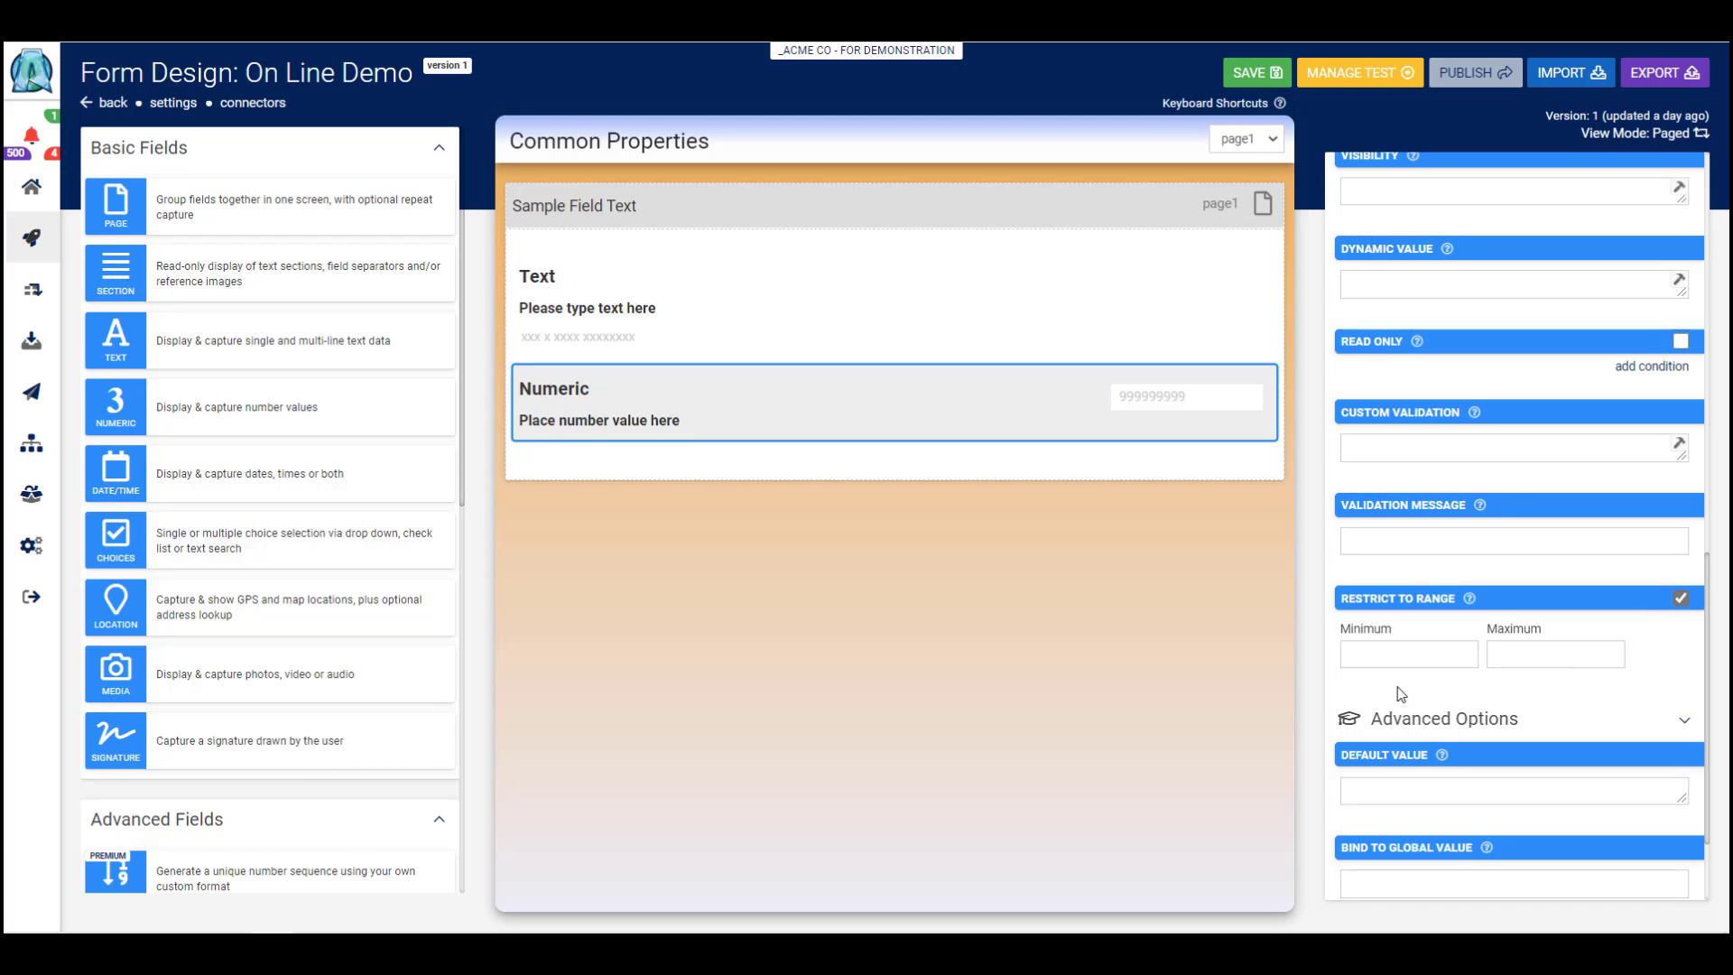
click(1381, 656)
text(1)
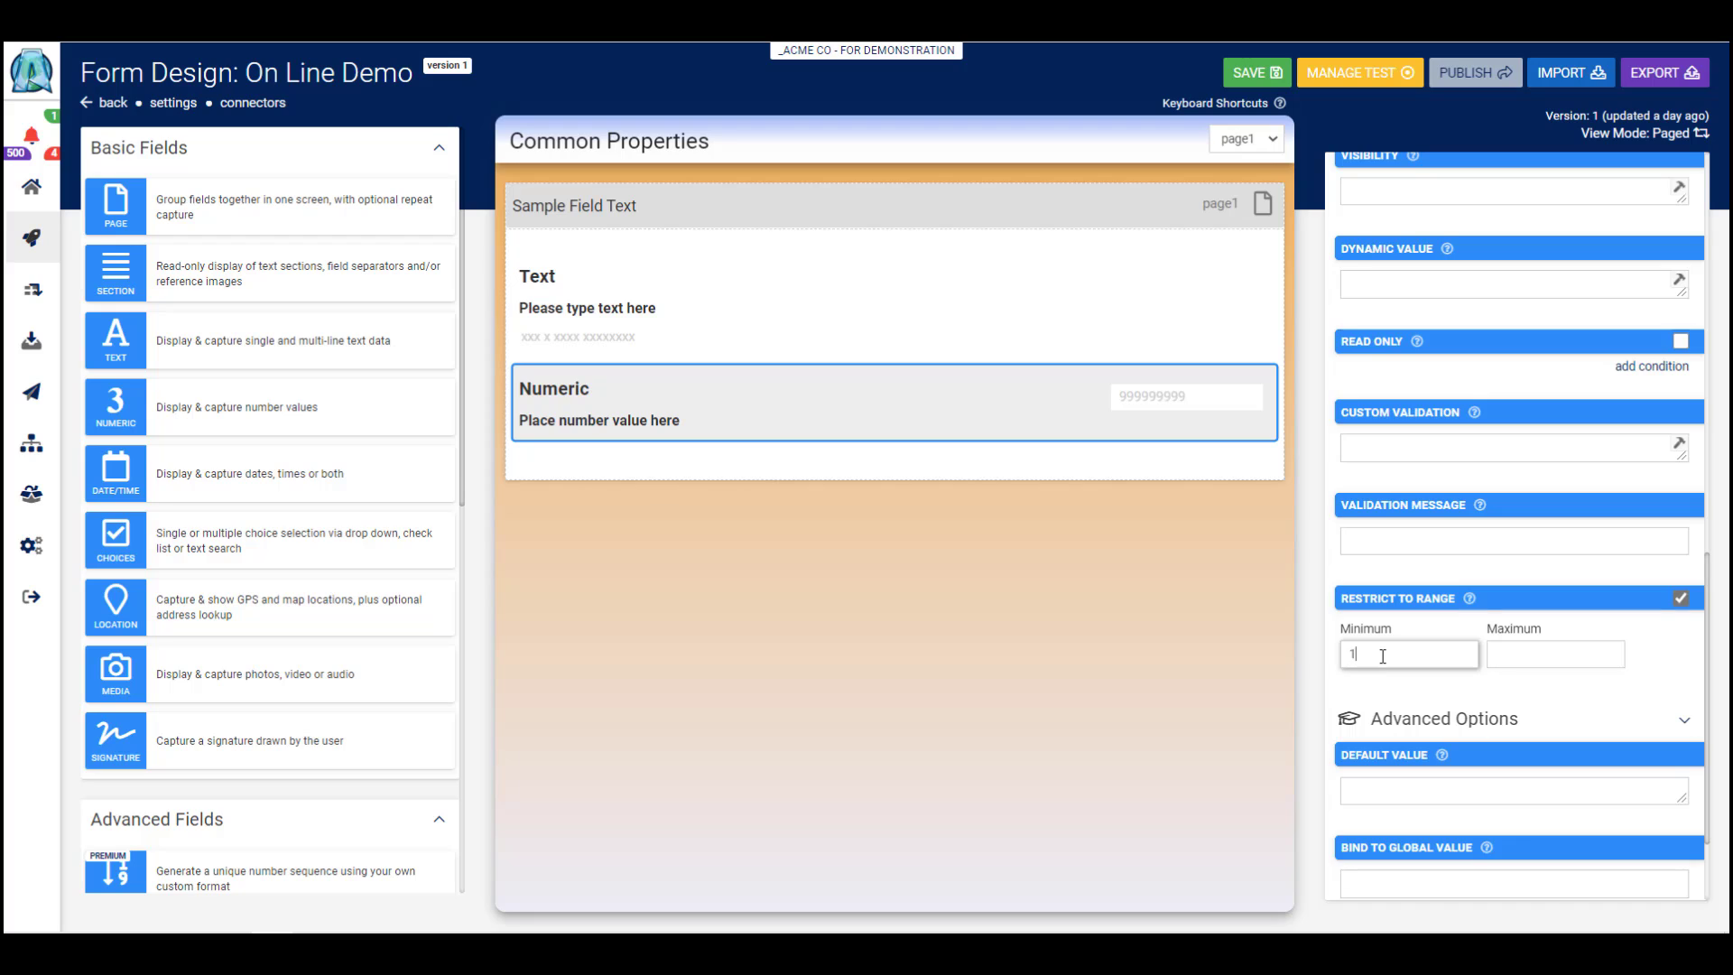
click(1518, 652)
text(100)
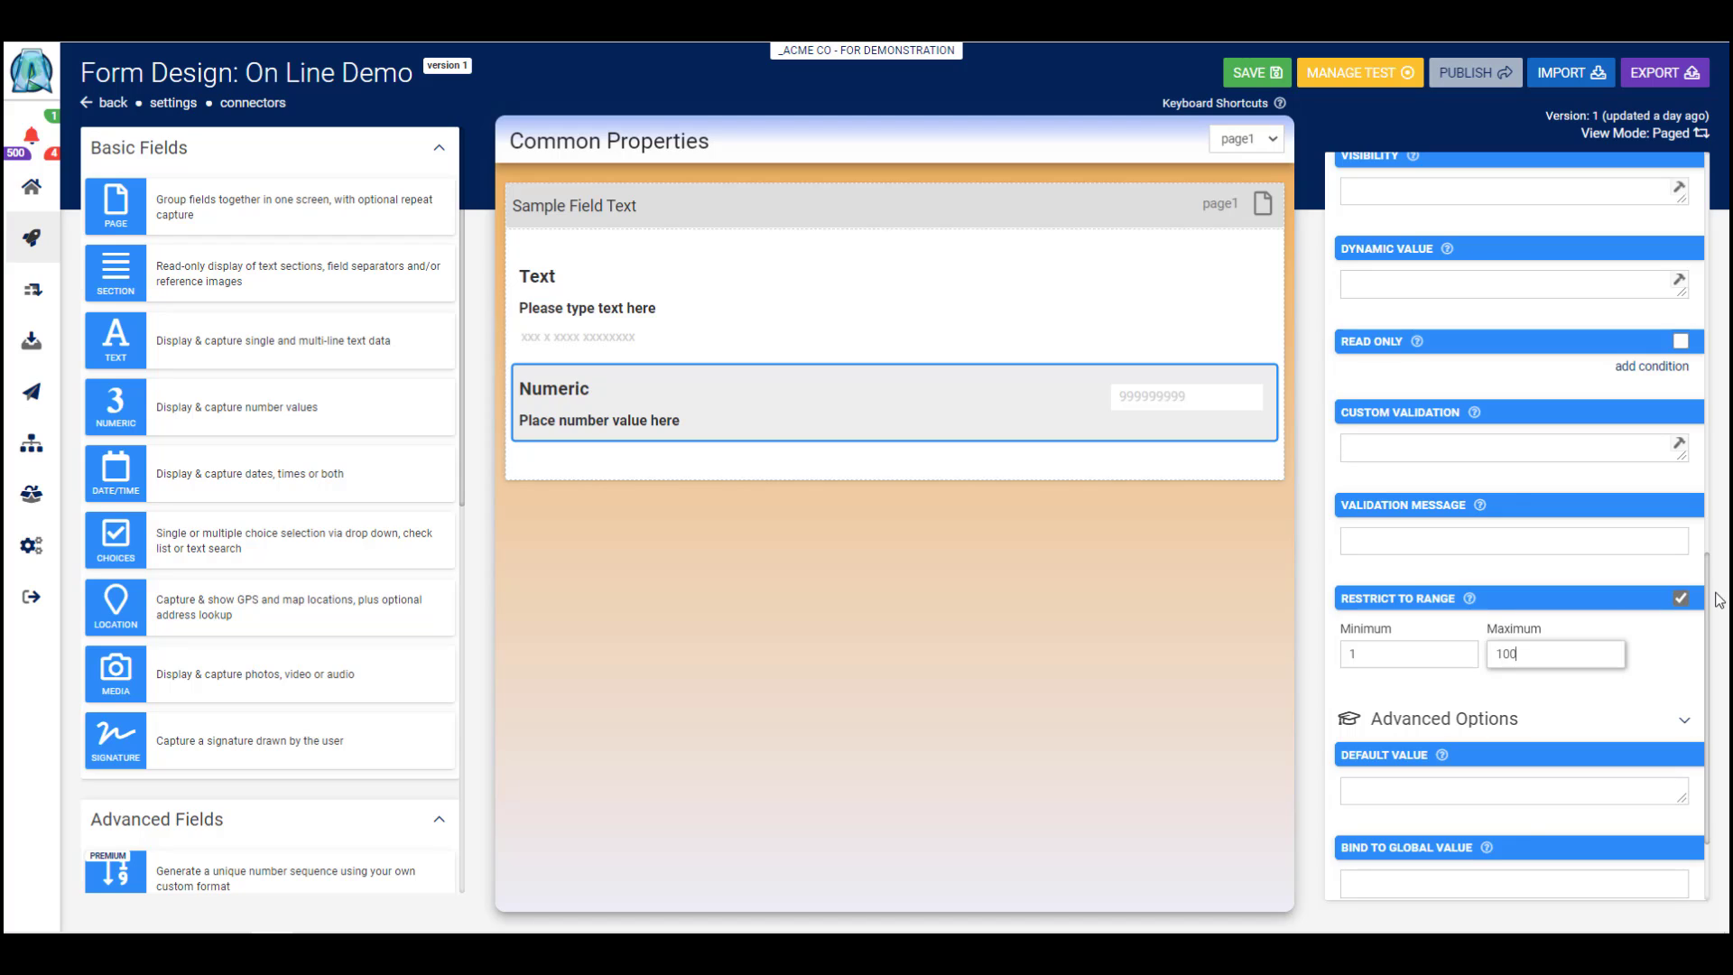
- Turn off the range restriction on the Numeric field
click(1679, 598)
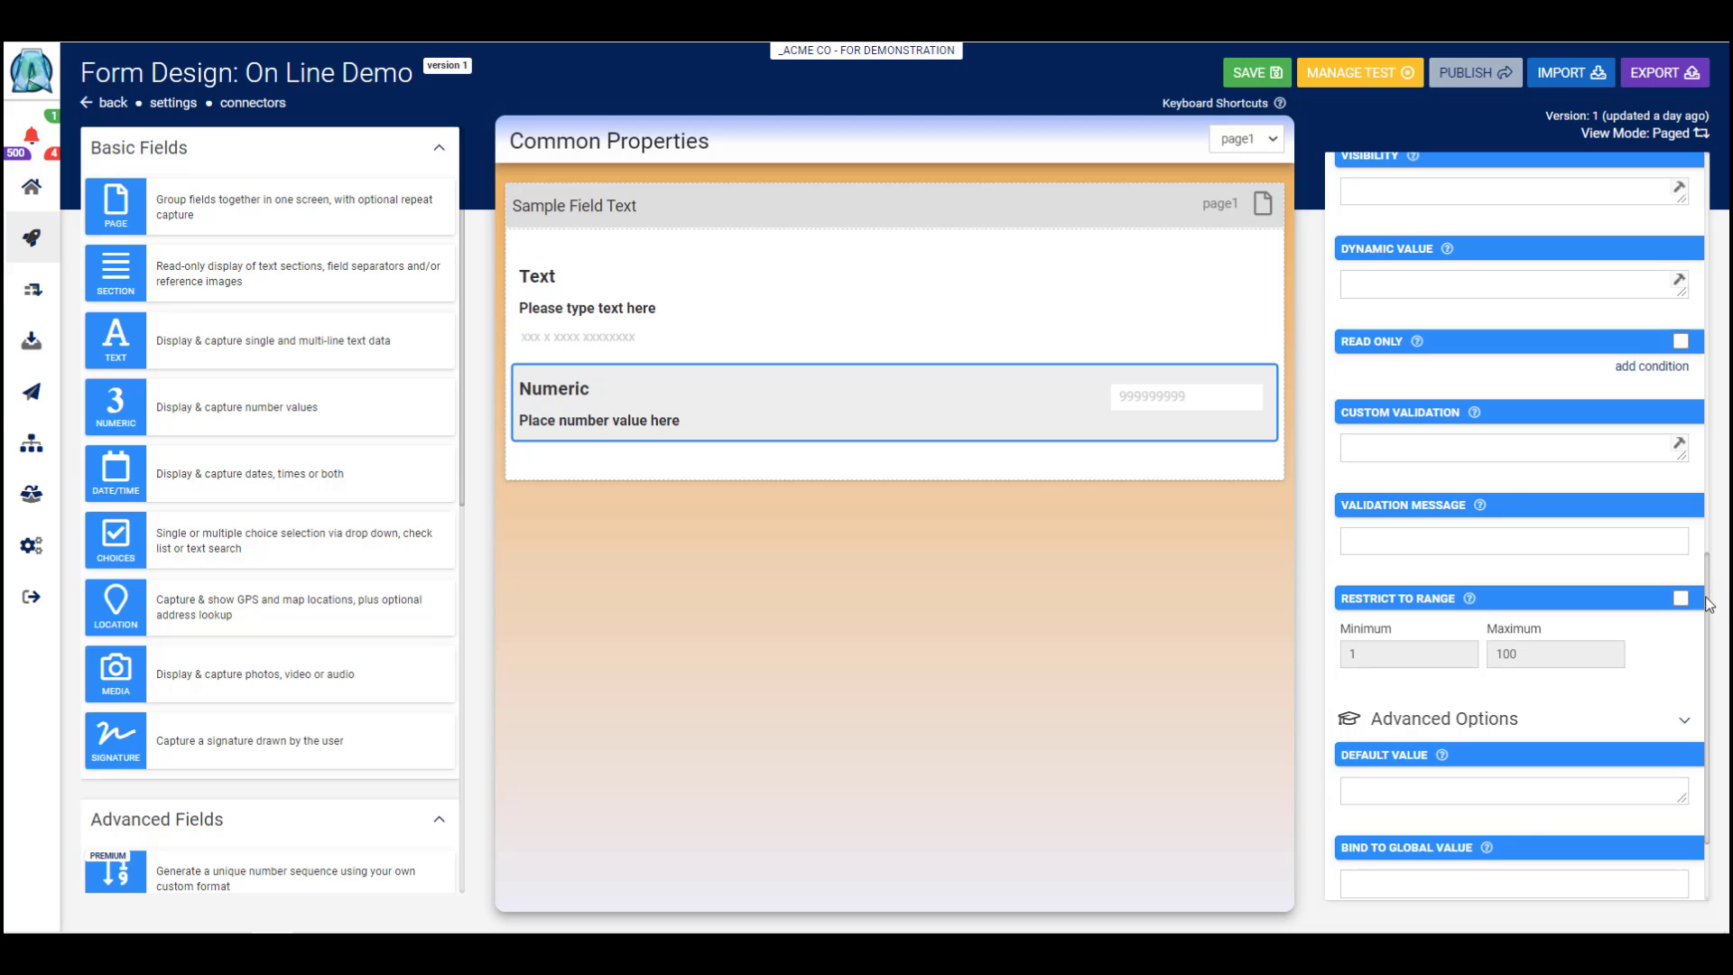
scroll(1707, 605, down, 3)
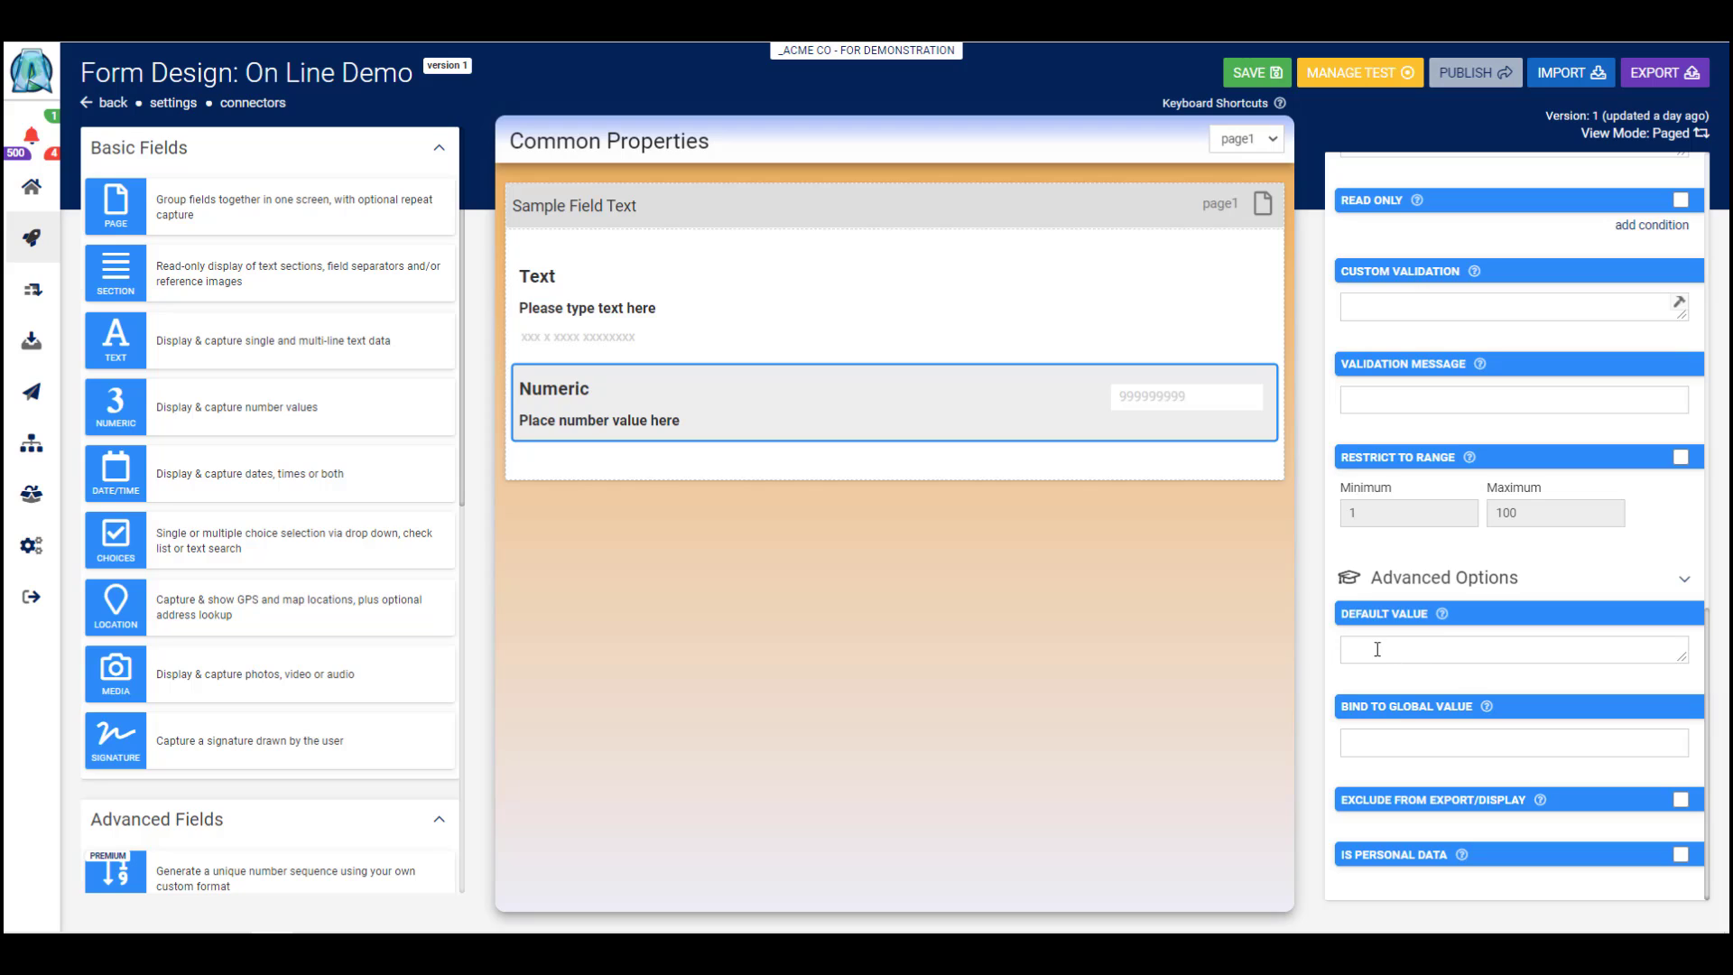